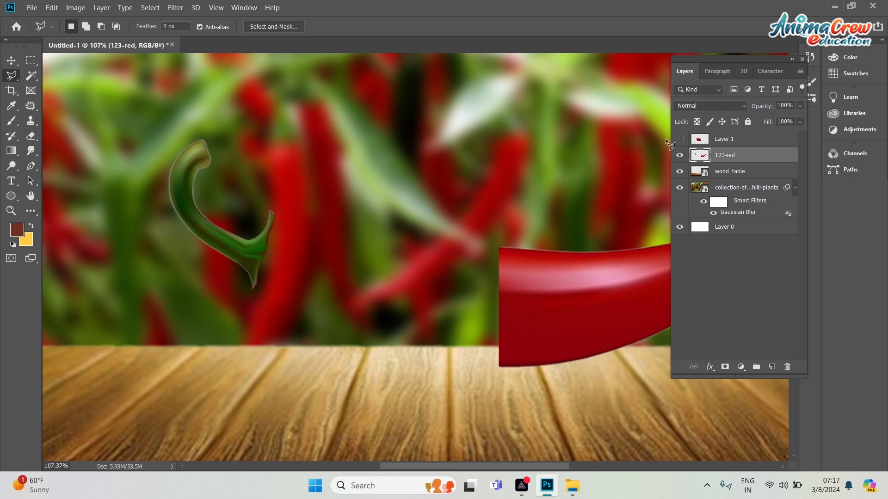
Show Layer 1 and set its blend mode to Screen
click(679, 138)
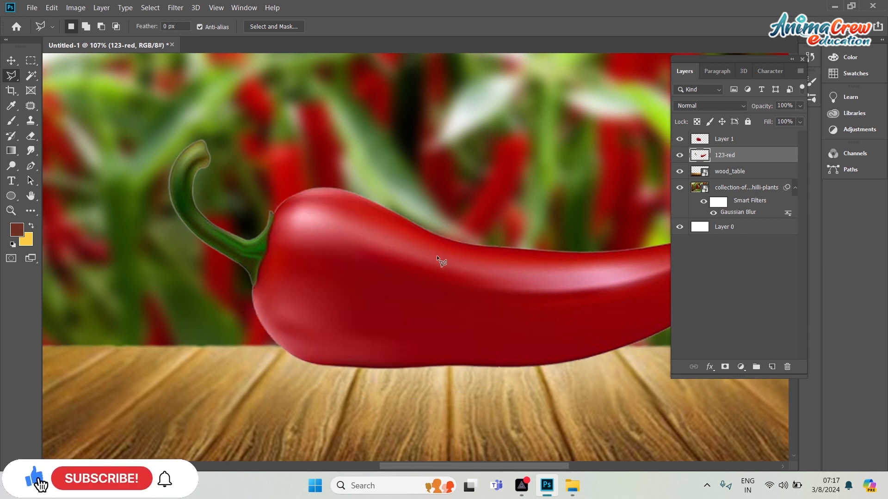
scroll(379, 267, down, 2)
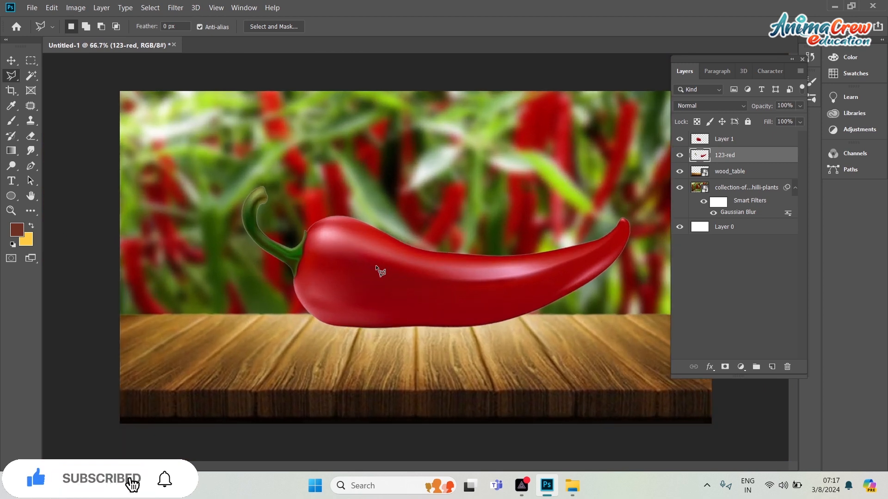
click(734, 141)
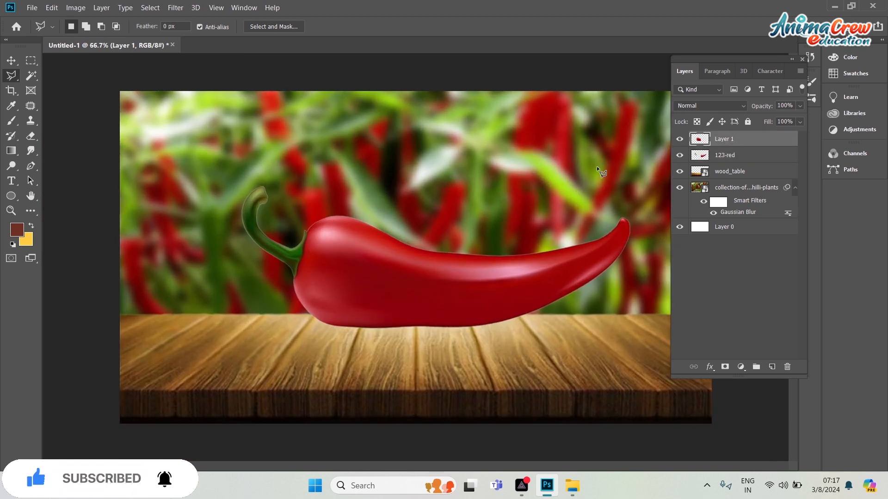
click(715, 104)
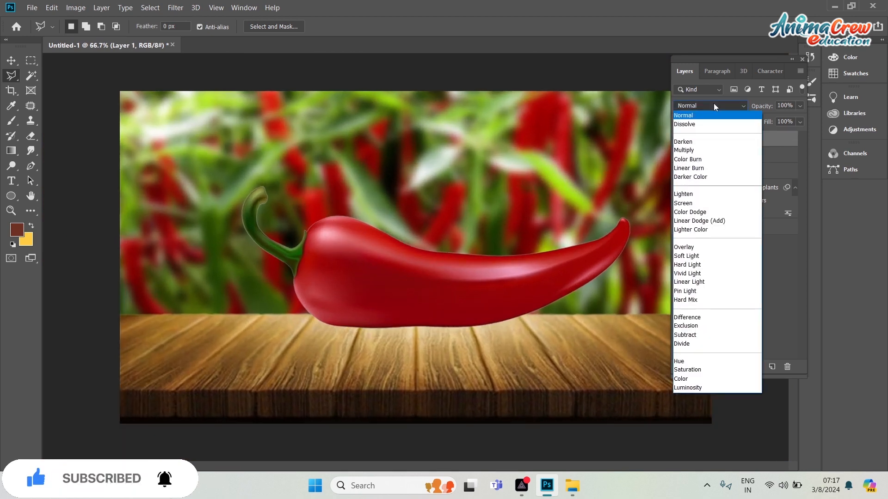
click(695, 106)
click(691, 107)
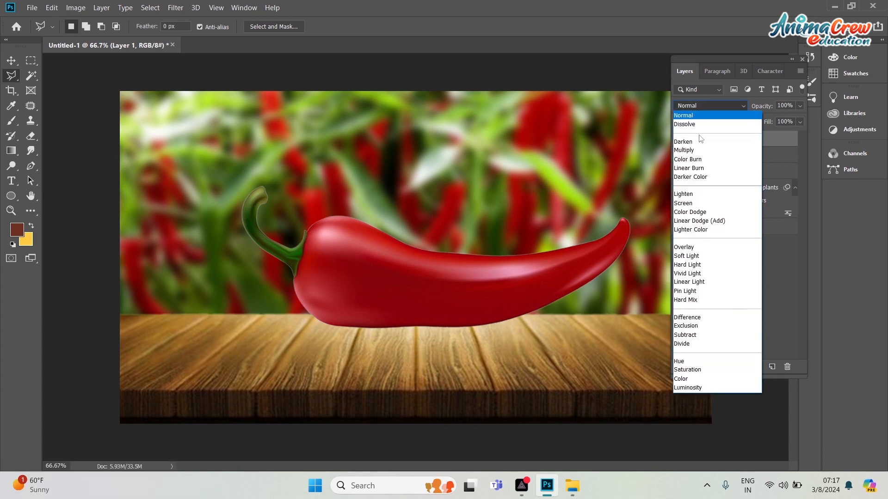
click(698, 204)
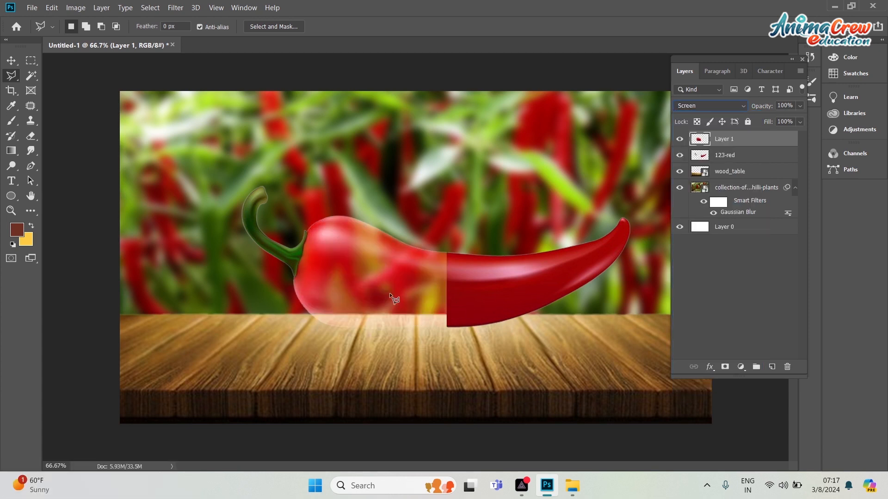
Desaturate Layer 1 to remove the red from the chilli's stem-side half
click(75, 8)
mouse_move(104, 36)
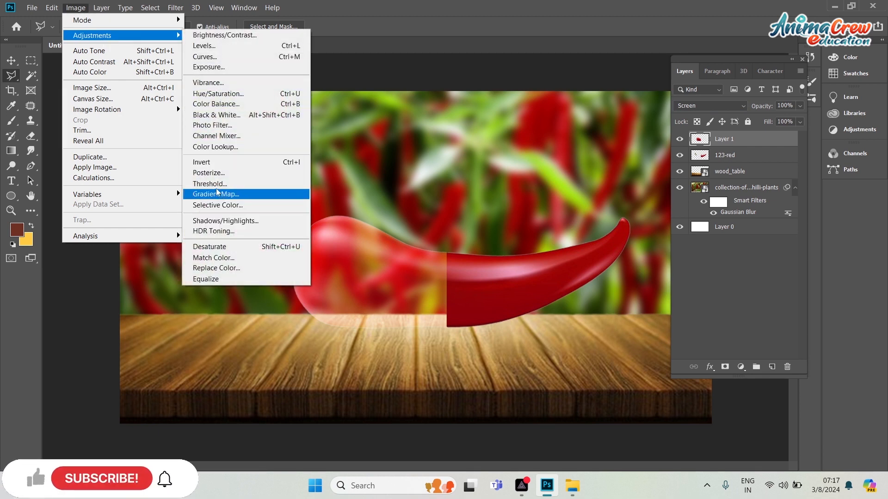
click(225, 247)
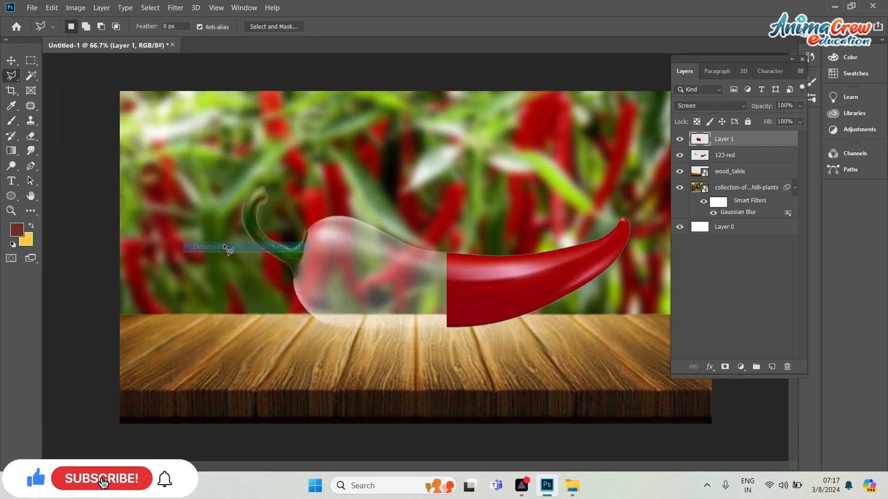
key(v)
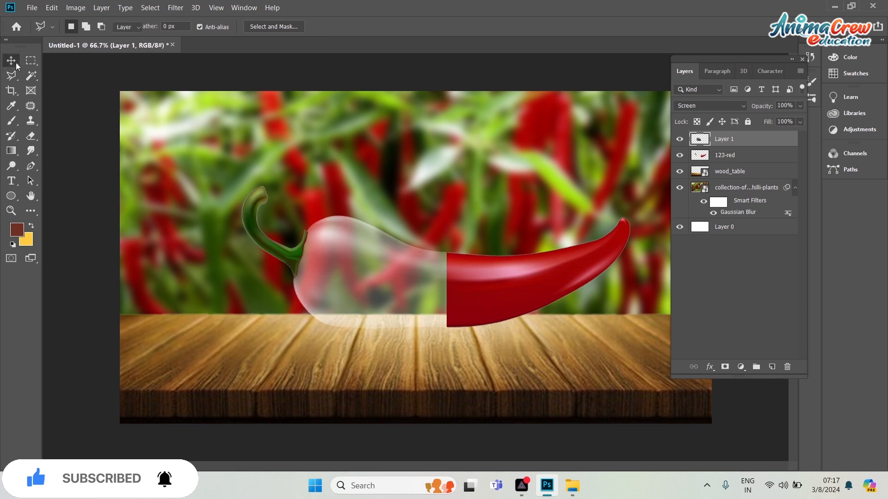
Adjust Layer 1's Levels with RGB input values of 79, 1.5 and 192
click(83, 9)
mouse_move(93, 33)
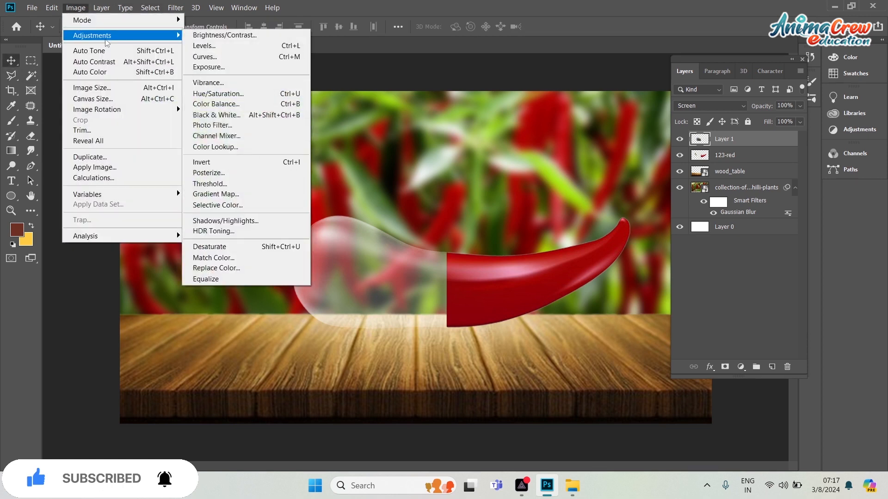
click(217, 47)
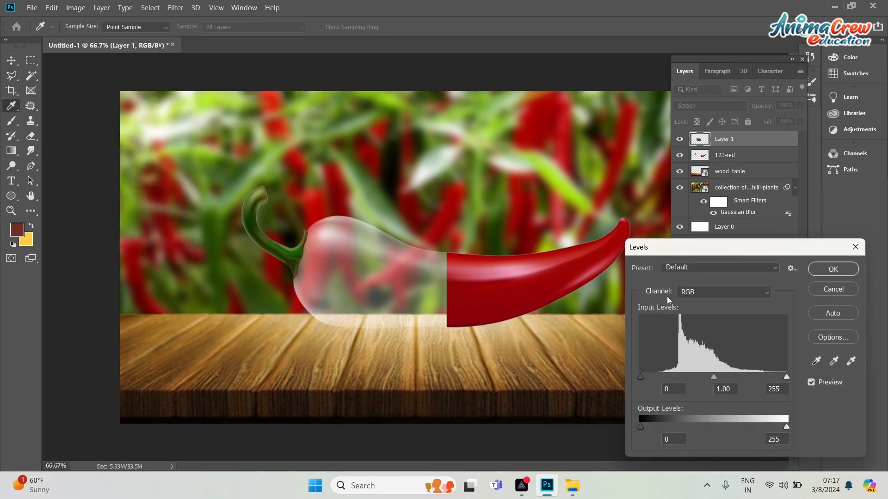
drag(643, 377, 675, 378)
drag(730, 376, 686, 376)
drag(768, 377, 751, 379)
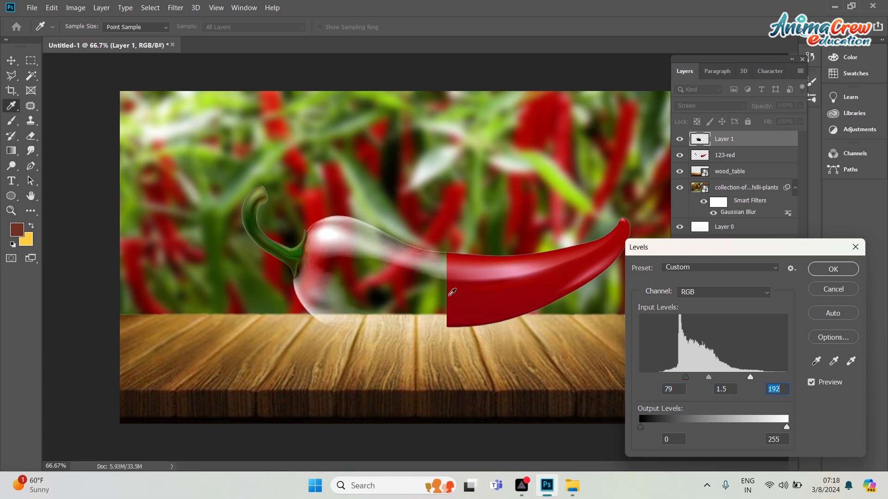
click(822, 270)
key(v)
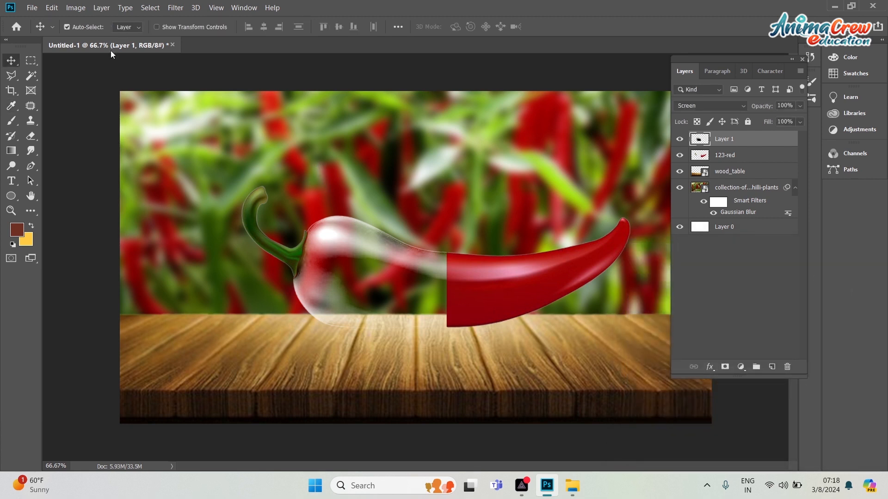
Apply Curves to Layer 1, raising the black point's input slightly and lowering the white point's output to 227
click(76, 9)
mouse_move(96, 37)
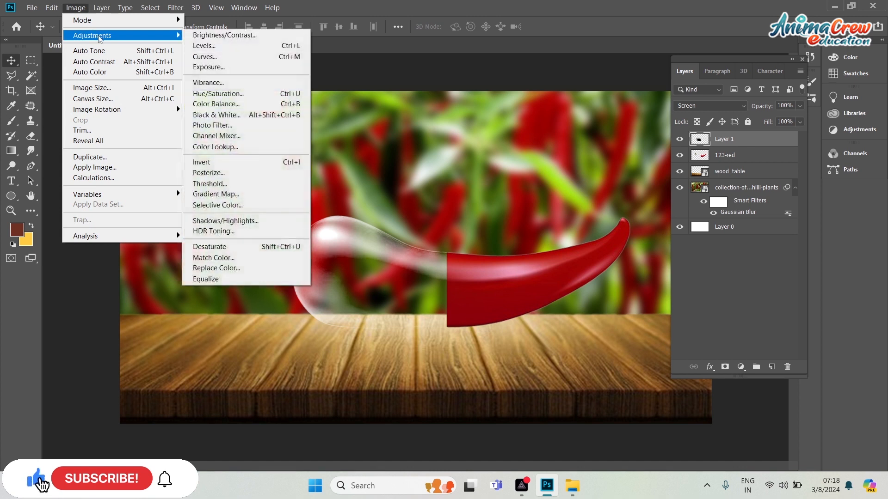
click(205, 57)
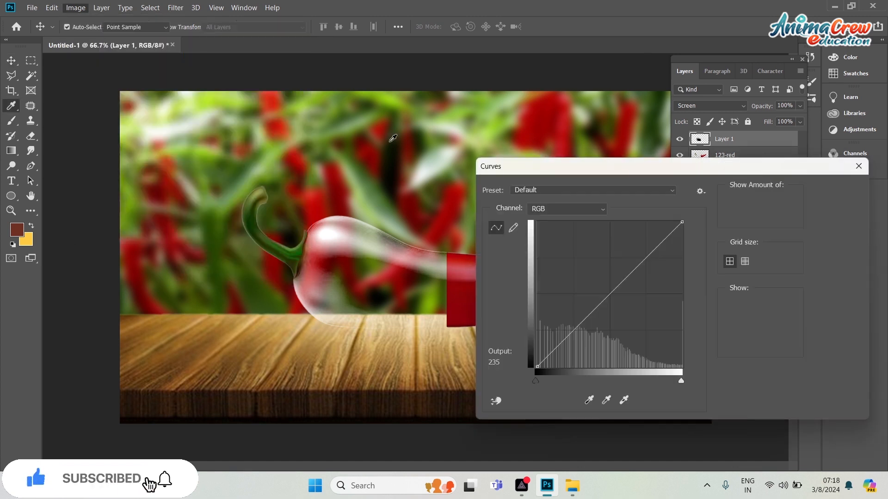
drag(538, 366, 551, 366)
drag(683, 222, 686, 239)
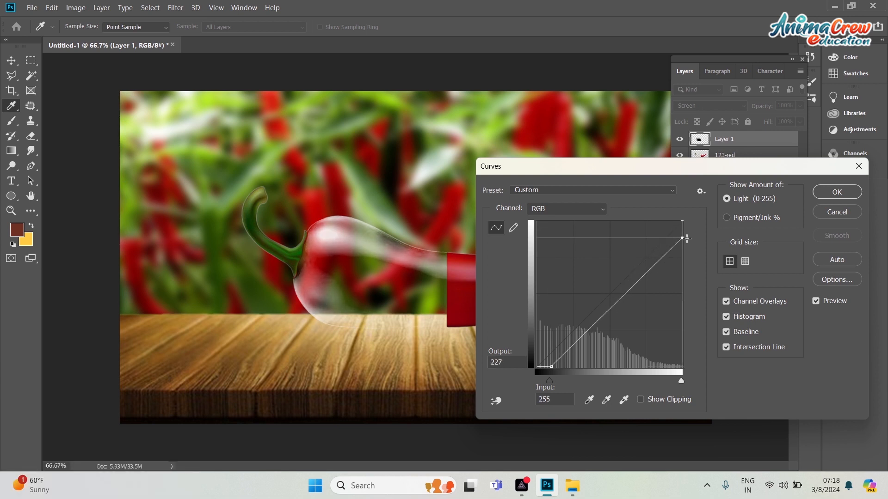
click(819, 190)
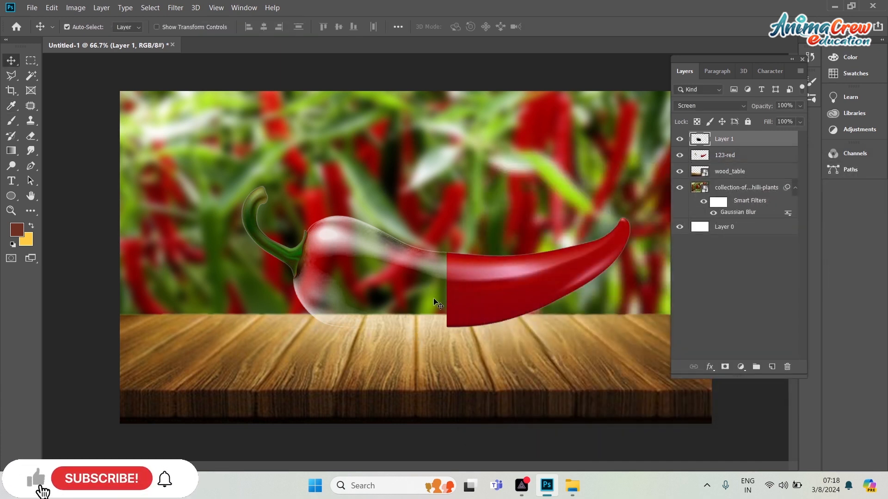
Open the cut_red image from the red folder as a separate document in Photoshop
click(834, 6)
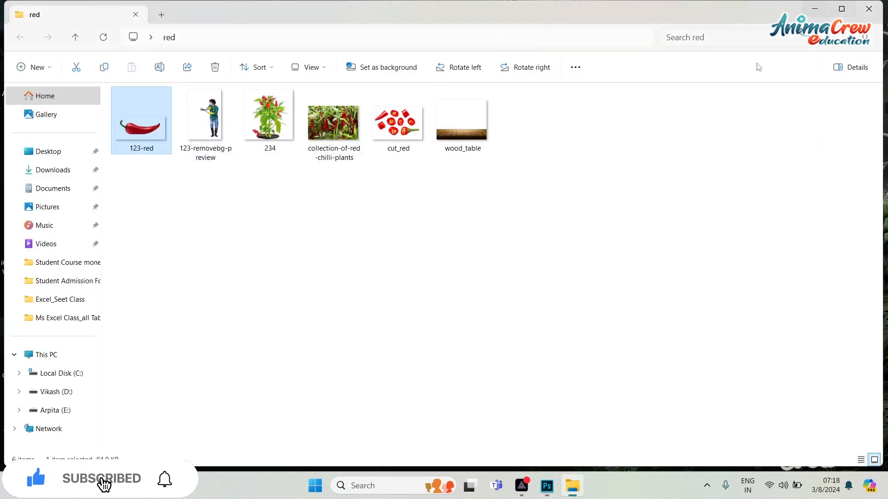
drag(398, 122, 386, 45)
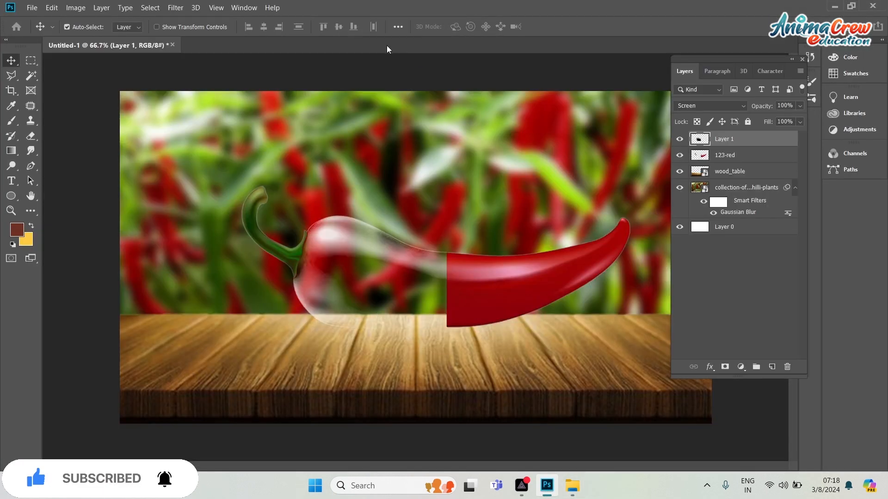
key(ctrl+0)
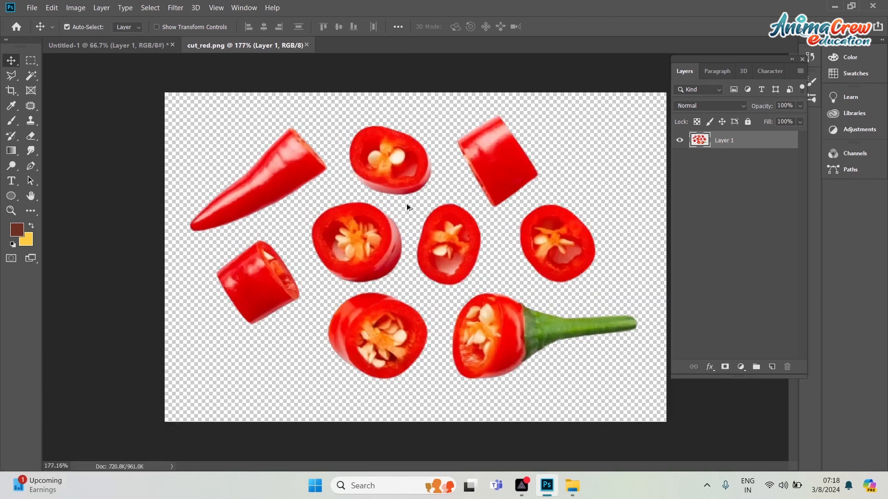
Outline the upper middle chilli slice, the one with two round seeds, with the Polygonal Lasso tool
click(11, 75)
scroll(367, 117, up, 3)
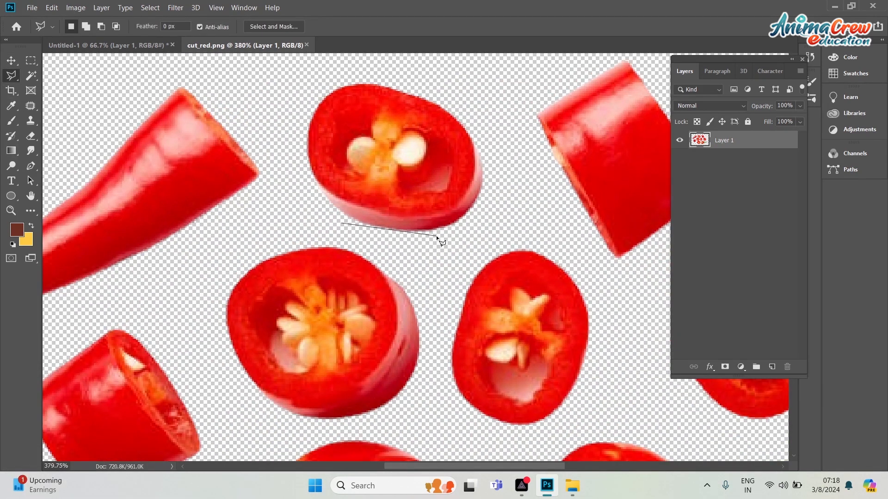
click(394, 239)
click(470, 232)
click(489, 198)
click(484, 135)
click(444, 93)
click(370, 75)
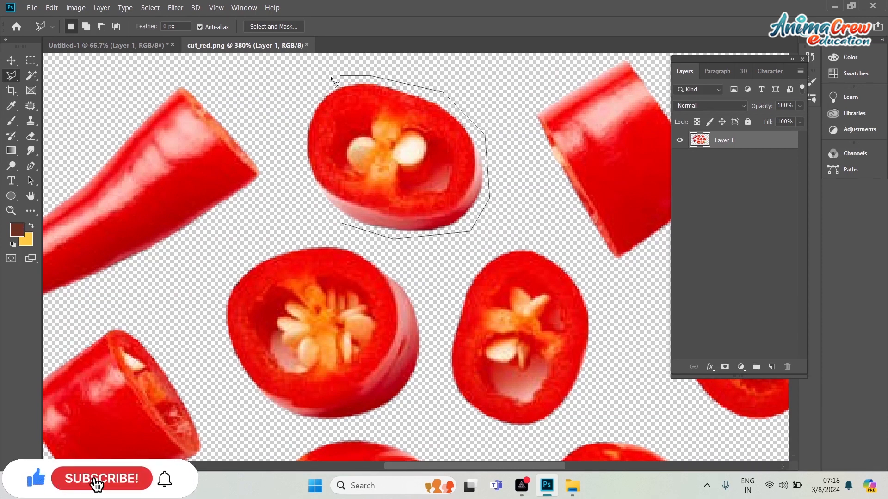
click(330, 76)
click(305, 92)
click(297, 119)
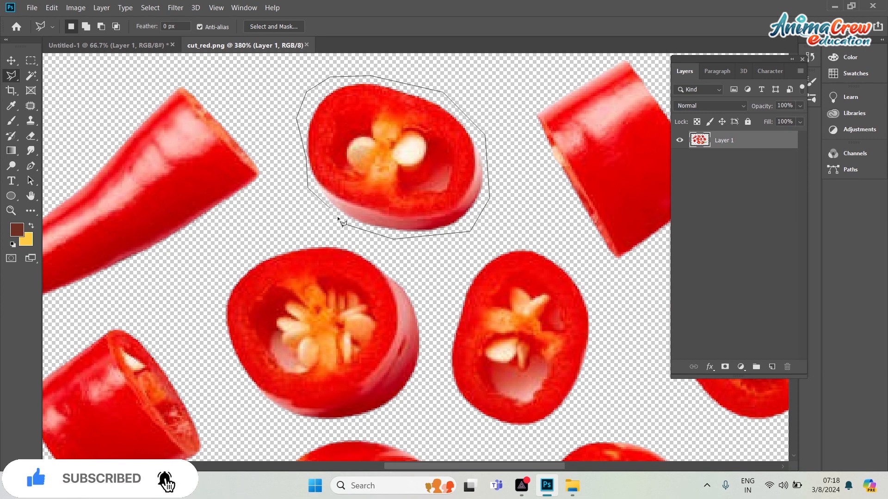
double_click(343, 225)
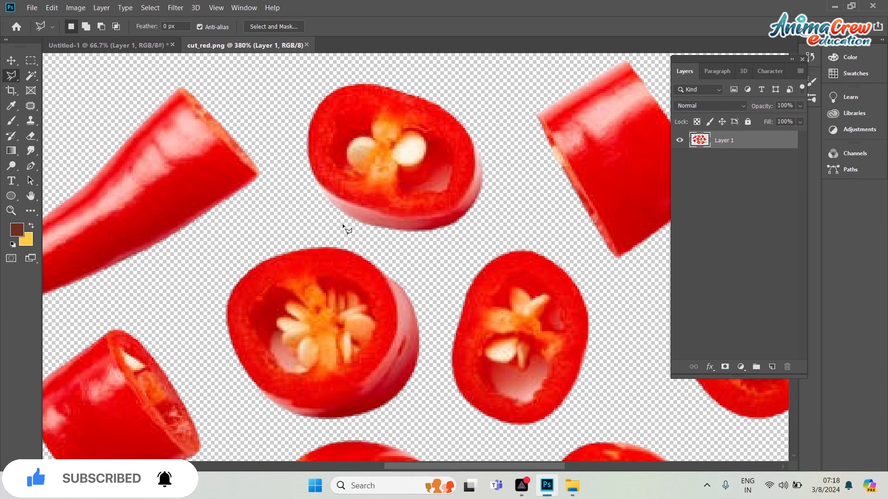
Move the selected chilli slice into the Untitled-1 document, placing it just above the large chilli
click(11, 60)
drag(301, 98, 356, 179)
drag(414, 222, 415, 224)
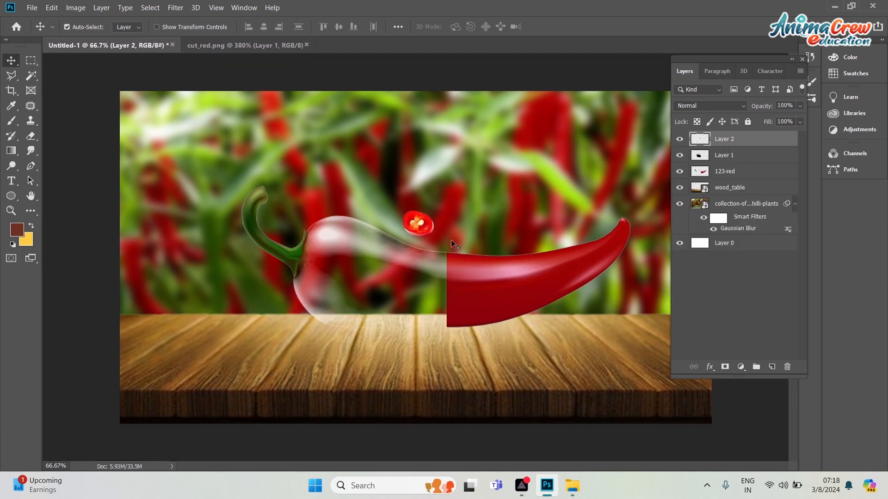
Hide Layer 1, then enlarge and distort the chilli slice over the cut end of the red chilli
click(679, 156)
drag(418, 224, 429, 266)
key(ctrl+t)
drag(375, 248, 431, 251)
drag(450, 312, 476, 342)
drag(375, 310, 435, 325)
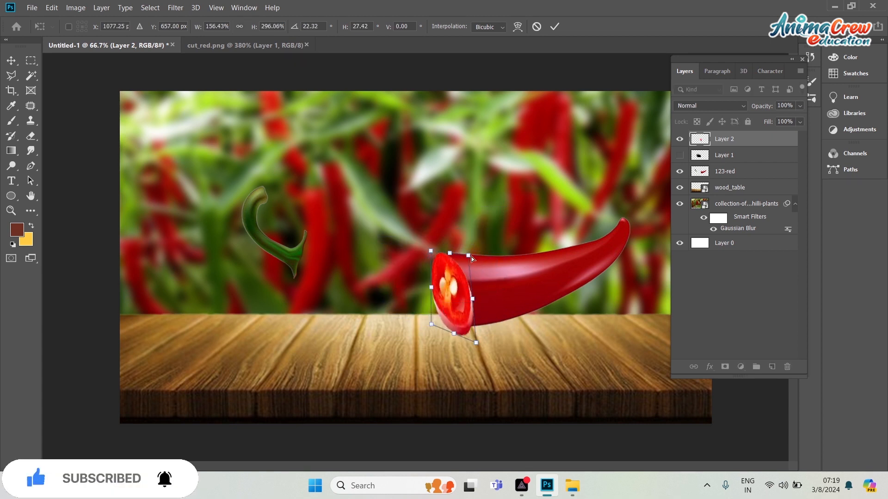
Distort the slice's corners into a thin upright strip along the chilli's cut edge and apply the transform
drag(468, 255, 446, 250)
drag(436, 326, 412, 369)
drag(445, 250, 458, 255)
drag(476, 342, 443, 338)
drag(439, 252, 442, 251)
key(Return)
Move Layer 2 below the 123-red layer and position the slice against the chilli's cut edge
drag(450, 318, 452, 319)
drag(724, 139, 720, 178)
drag(453, 339, 446, 339)
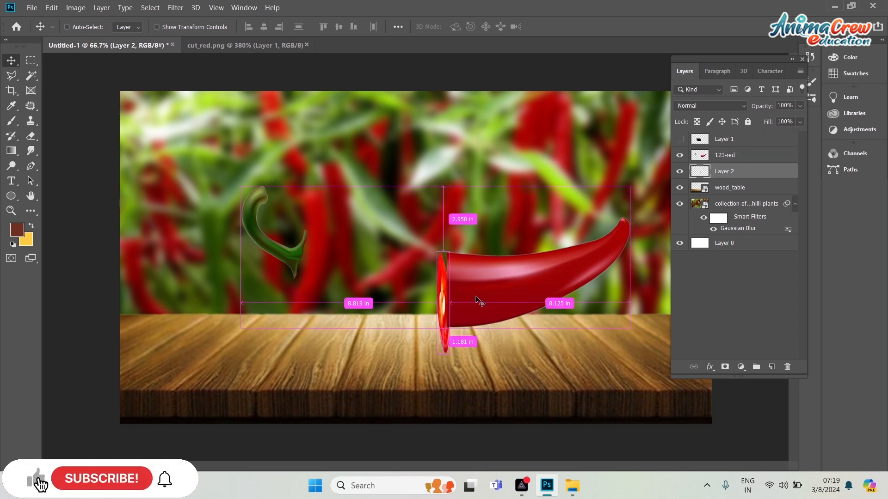
Transform the slice strip to bring its lower tip closer to the chilli's lower edge
key(ctrl+t)
drag(455, 251, 449, 197)
drag(449, 354, 447, 341)
key(Return)
Scale, shift and distort the slice so it matches the height and outline of the chilli's cut end
scroll(436, 252, up, 6)
drag(398, 259, 406, 217)
key(ctrl+t)
drag(455, 183, 459, 234)
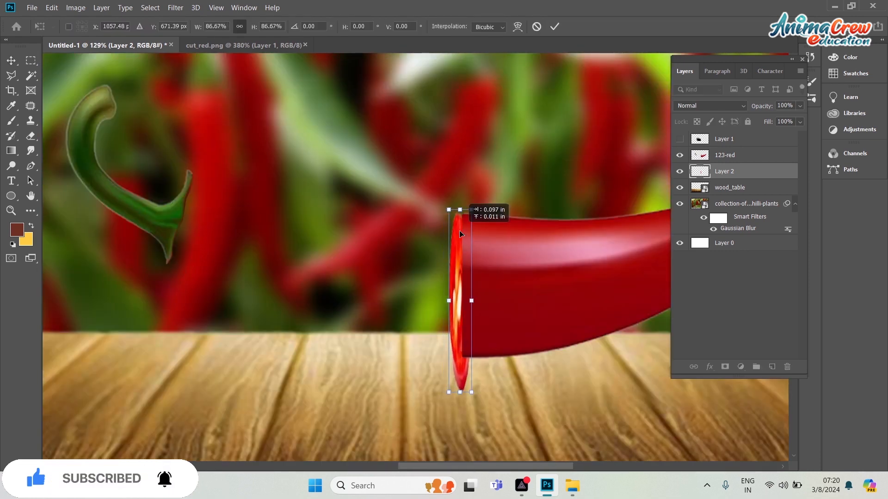
drag(460, 392, 460, 361)
drag(451, 284, 446, 285)
drag(469, 360, 473, 358)
drag(471, 211, 458, 212)
key(Return)
Show Layer 1 and examine how the fitted slice looks with the transparent chilli half
key(m)
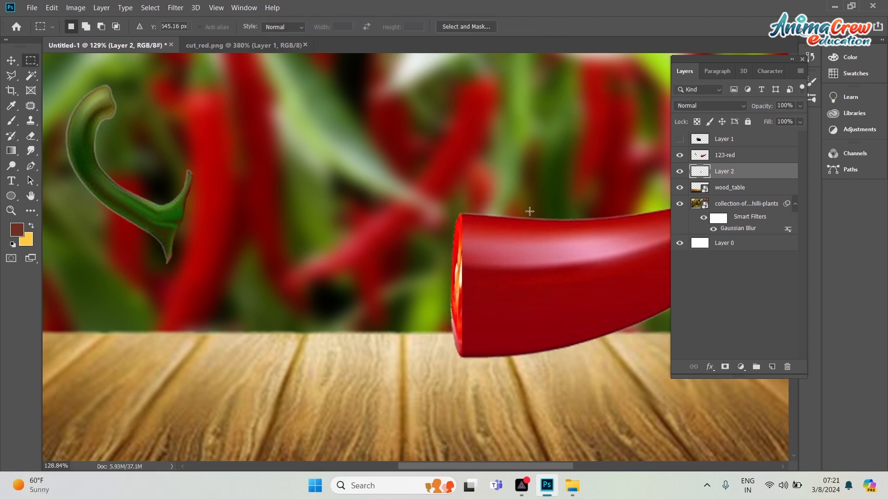
click(680, 140)
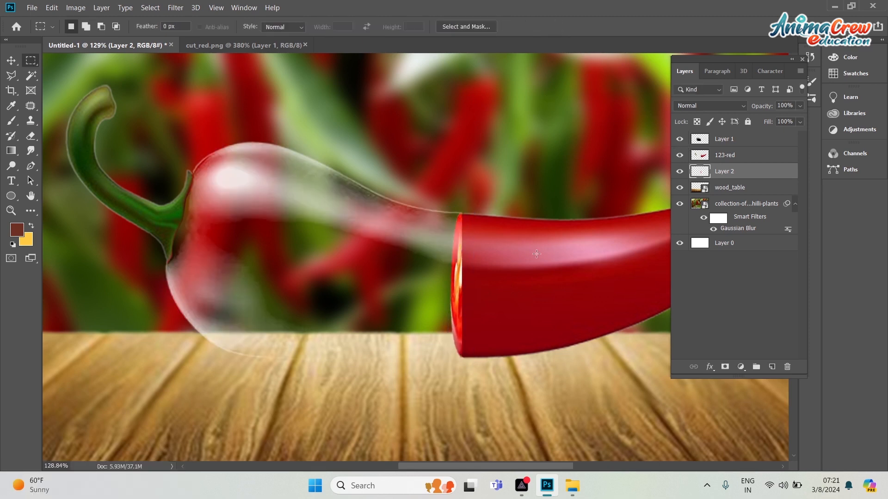
scroll(476, 261, down, 3)
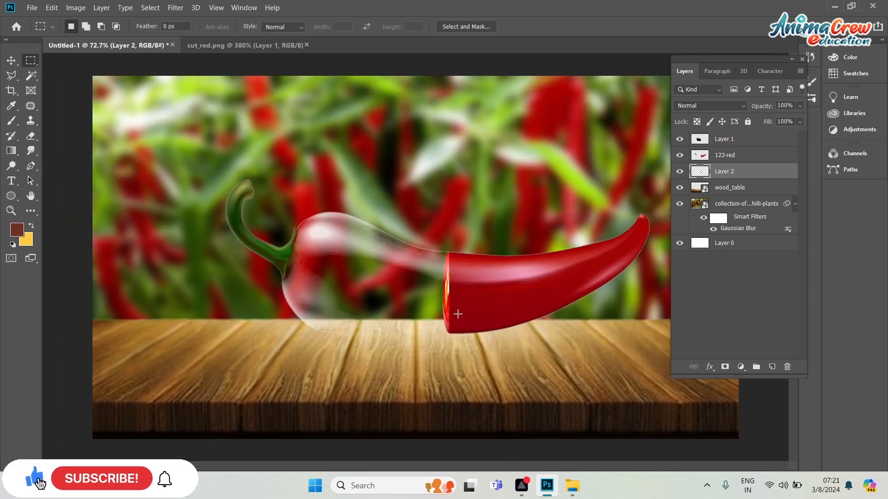
scroll(458, 313, up, 2)
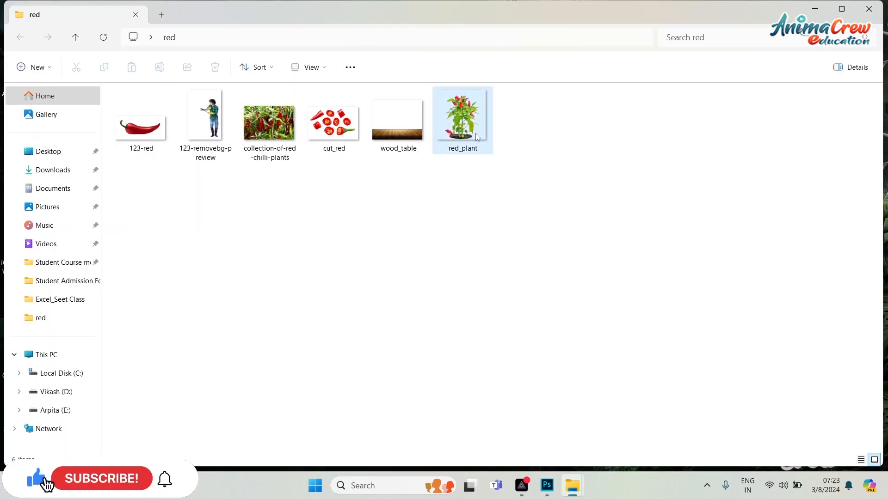
Place the red_plant image rotated -90° and scaled to 55.62%, hide Layer 1, and position the plant growing out of the chilli's cut end
drag(475, 133, 440, 304)
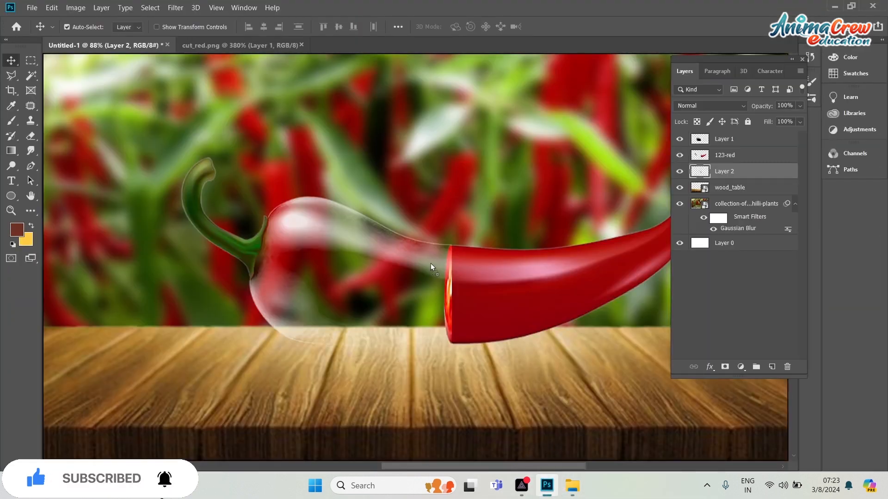
drag(431, 263, 430, 263)
drag(517, 151, 377, 217)
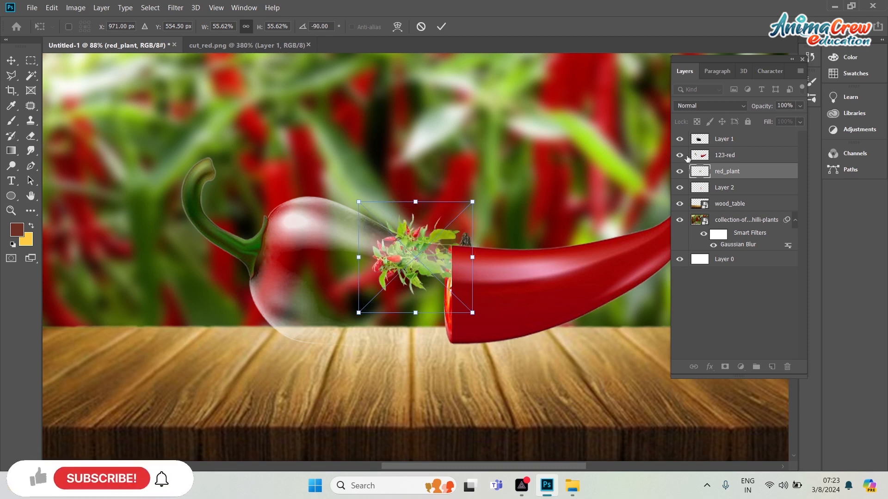
click(679, 138)
drag(427, 248, 395, 287)
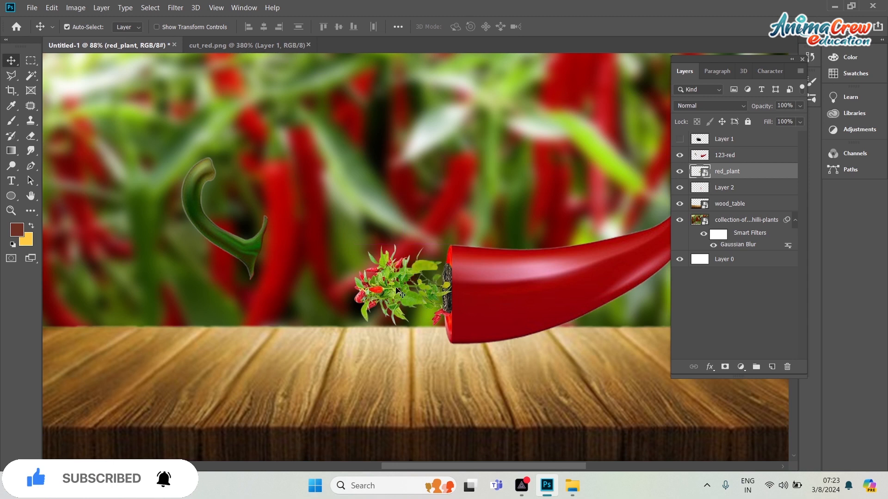
Distort the red_plant image by its corners so it spreads wider from the chilli's cut end, and show Layer 1
key(ctrl+t)
drag(341, 344, 321, 333)
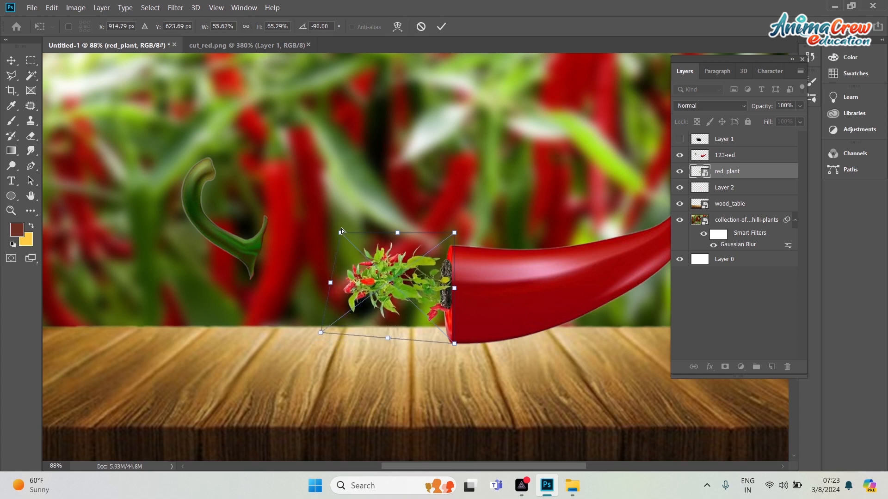
drag(334, 234, 320, 230)
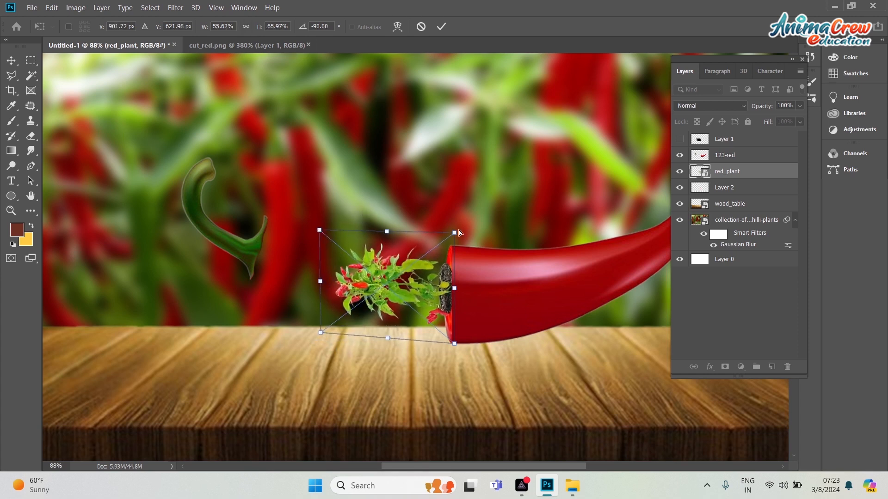
drag(454, 234, 463, 244)
drag(455, 345, 456, 356)
drag(458, 234, 455, 228)
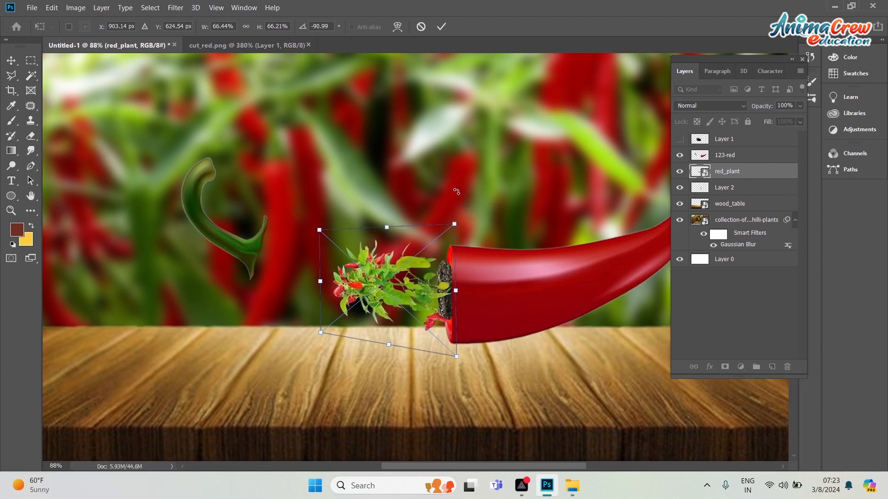
click(442, 26)
click(680, 139)
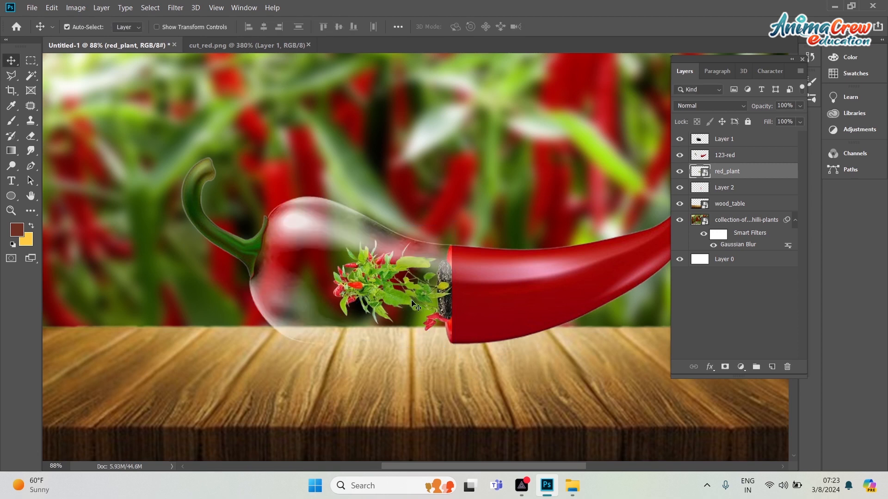
Place the 123-removebg-preview gardener image scaled to 62.74% and flip it horizontally to face the plant
key(alt+Tab)
drag(208, 121, 467, 317)
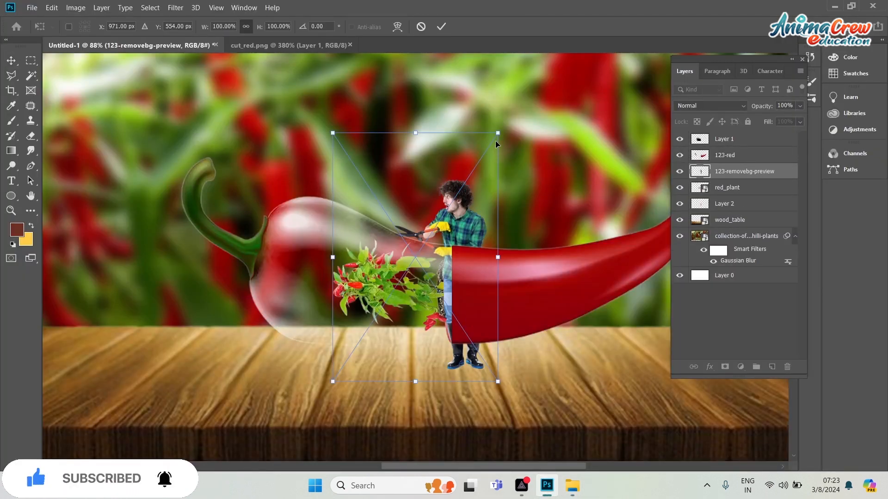
drag(496, 134, 468, 179)
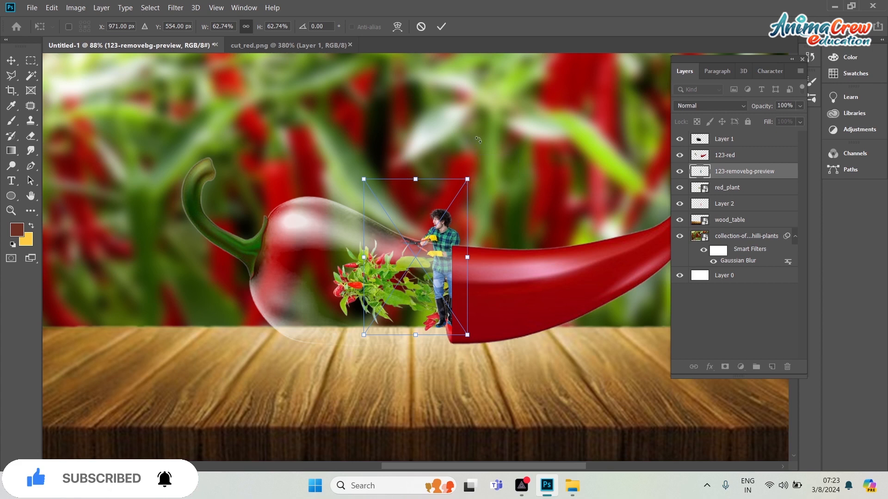
click(443, 27)
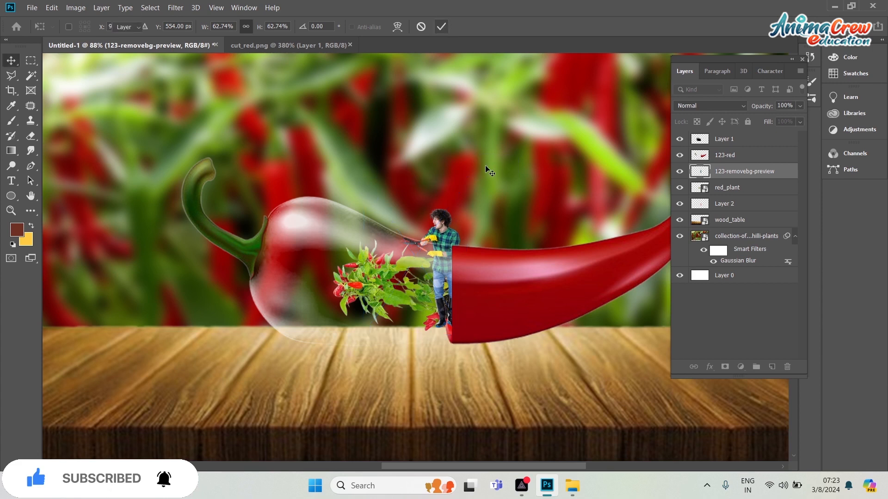
key(ctrl+t)
right_click(447, 226)
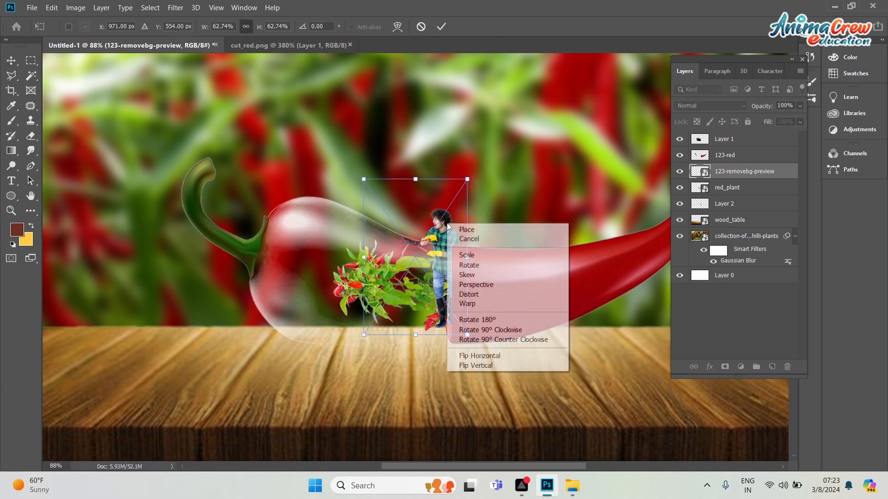
click(491, 358)
click(442, 27)
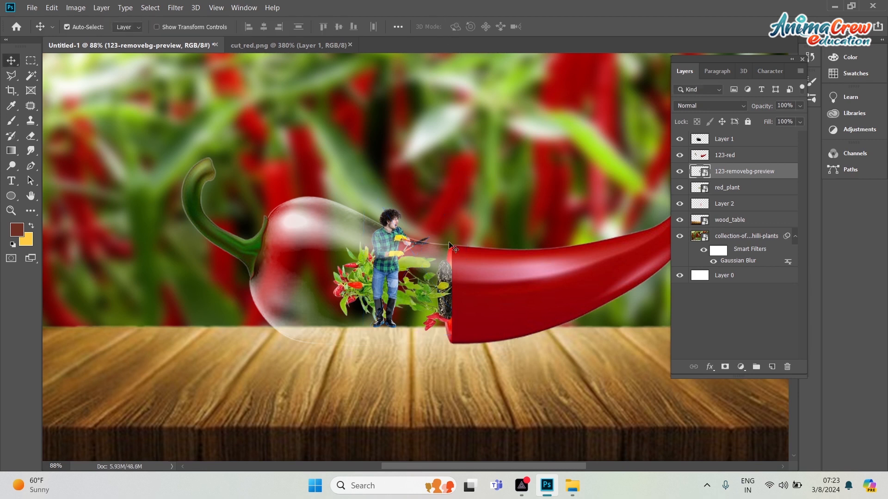
With Layer 1 hidden, scale the gardener to 39.01% and move him beside the plant's red chillies, and show Layer 1 again
click(388, 253)
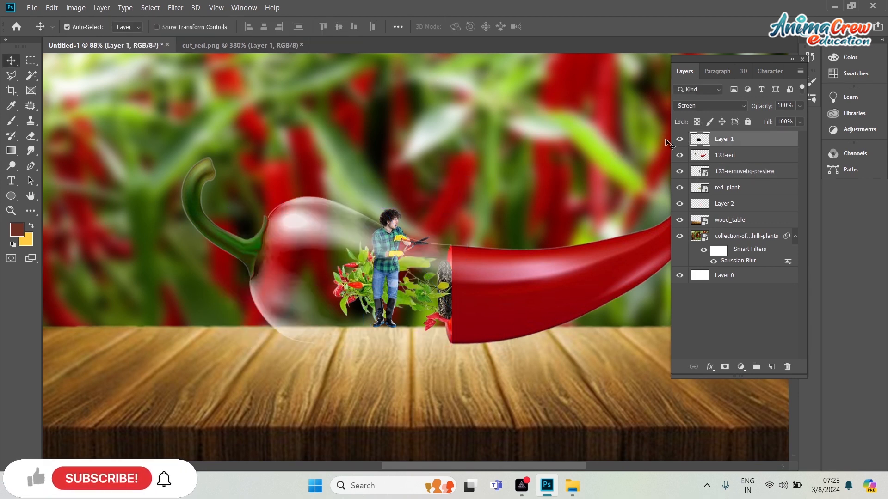
click(680, 140)
drag(388, 258, 327, 267)
key(ctrl)
key(ctrl+t)
drag(407, 189, 387, 218)
key(alt+shift)
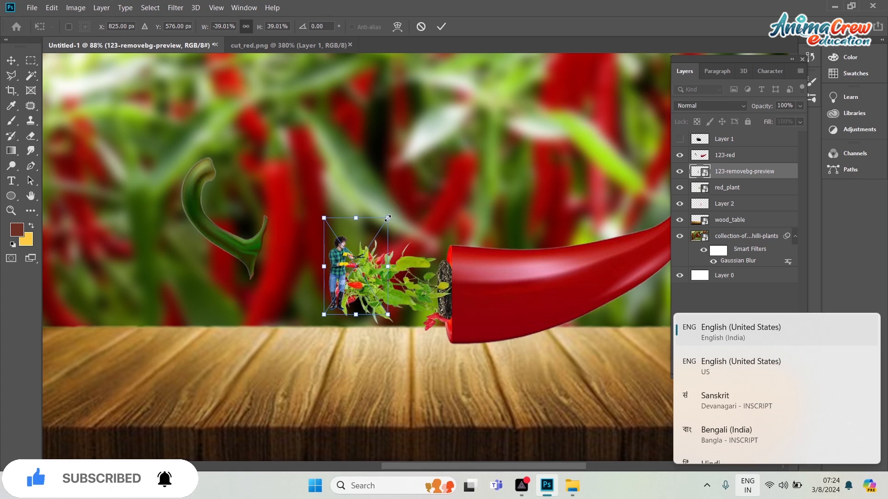
key(alt+shift)
drag(340, 262, 321, 274)
click(441, 29)
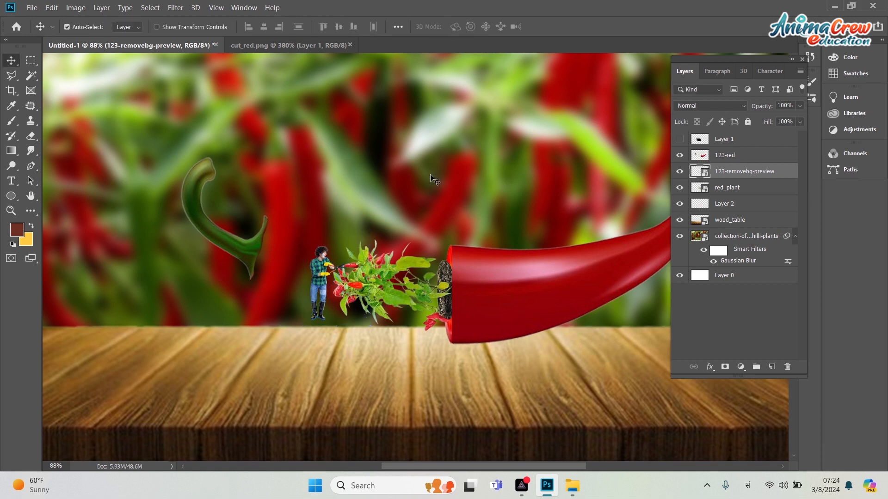
click(679, 140)
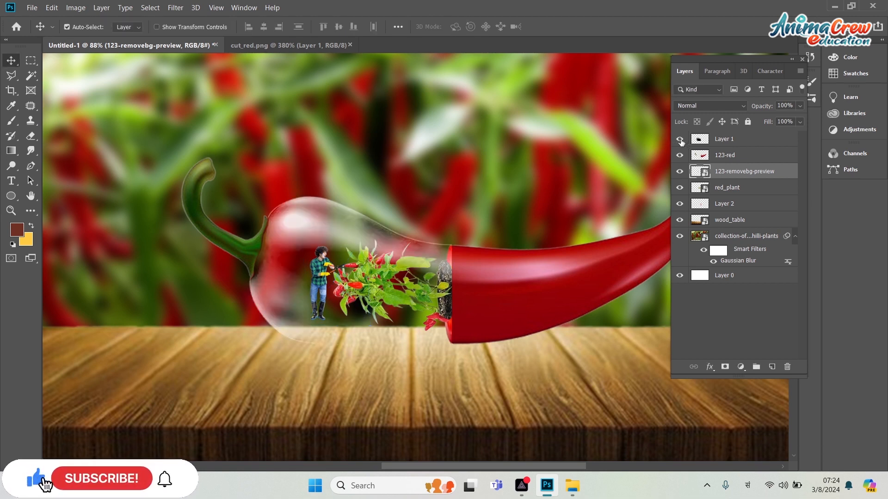
Enlarge the gardener to 51.91% with his feet near the lower edge of the transparent chilli half
key(ctrl+t)
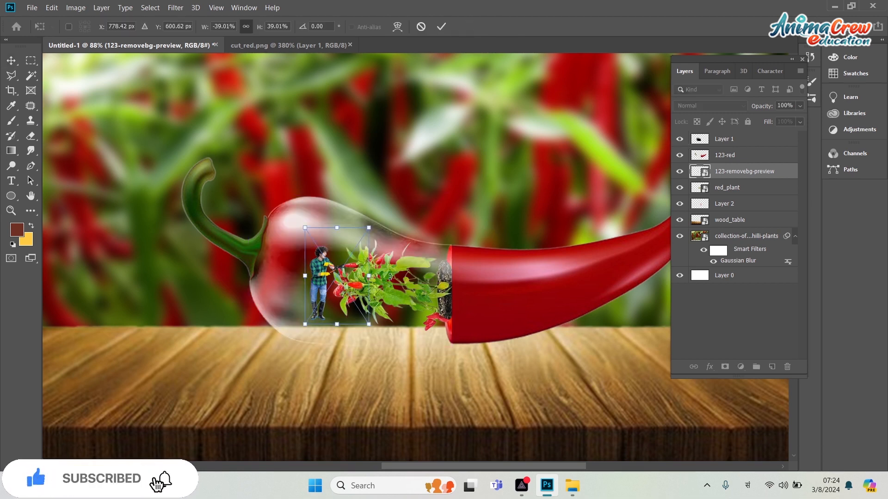
drag(304, 327, 291, 345)
mouse_move(382, 208)
mouse_down()
mouse_move(369, 224)
mouse_move(376, 217)
mouse_up()
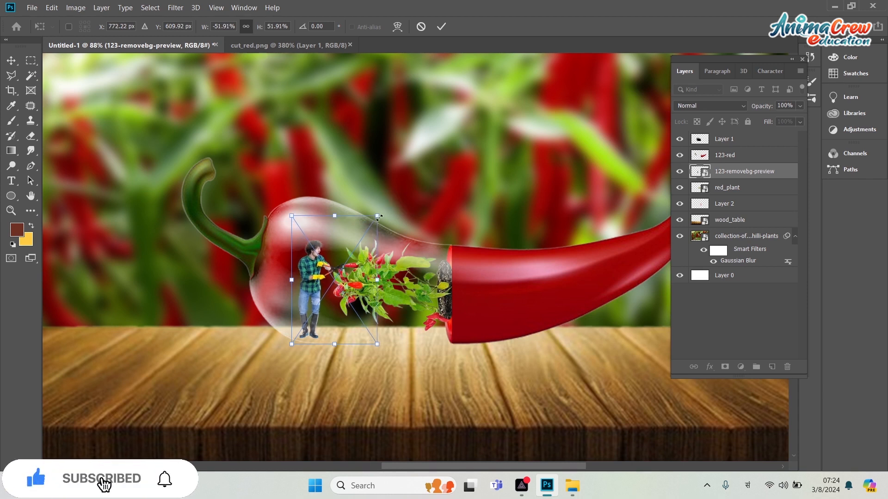
click(441, 28)
Draw a flat ellipse of about 618 × 31 px on the table below the chilli and fill it black
right_click(11, 195)
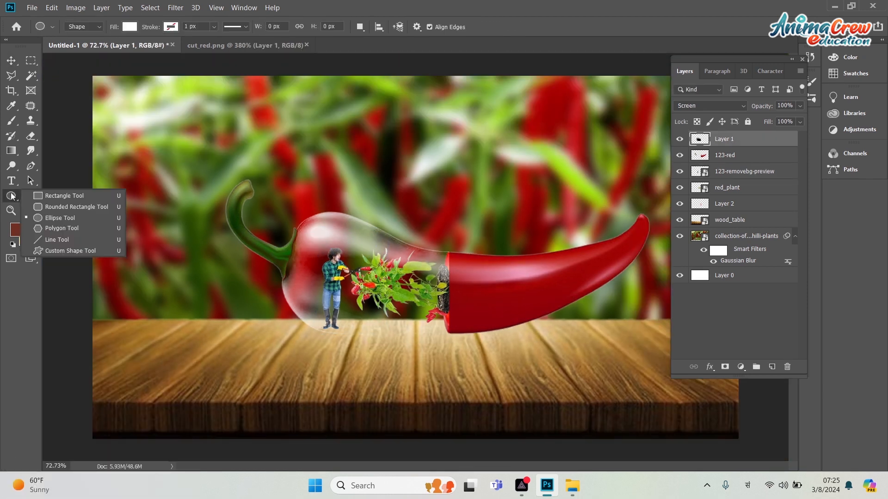
click(53, 220)
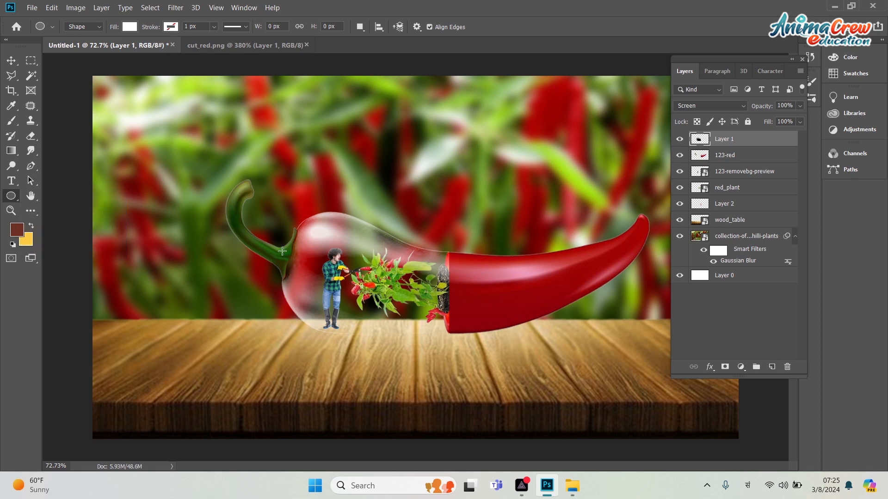
drag(311, 340, 519, 349)
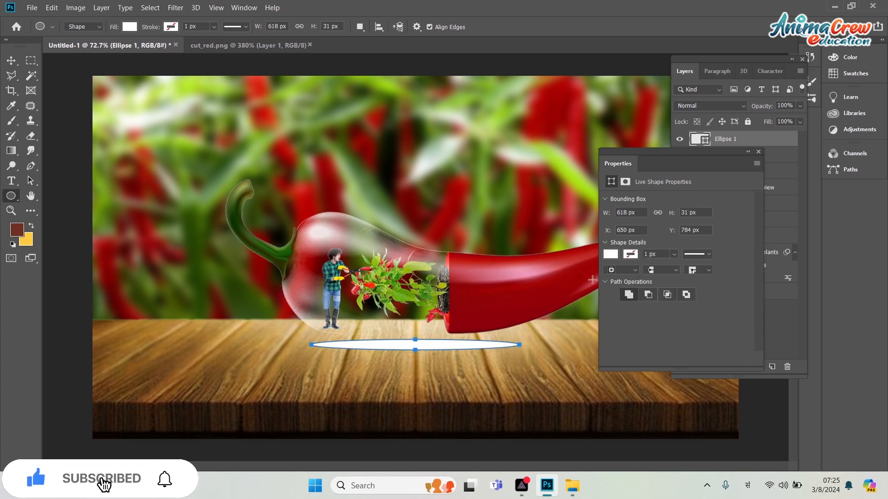
click(608, 257)
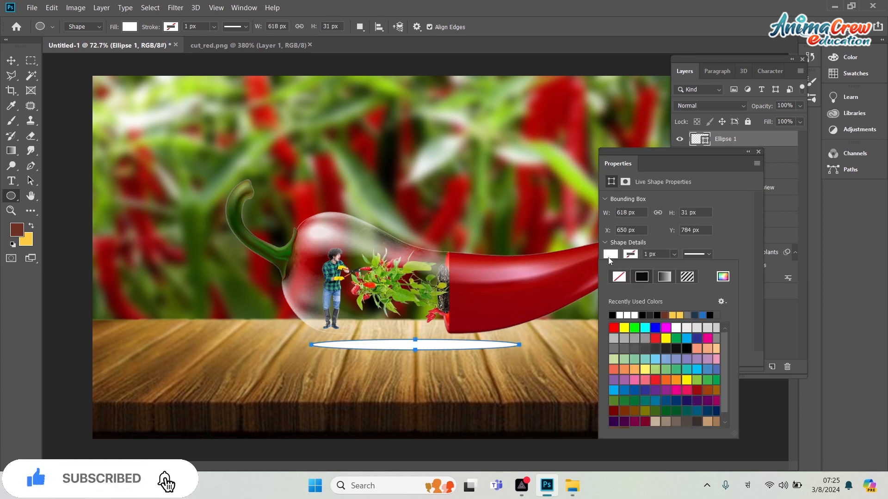
click(613, 314)
key(v)
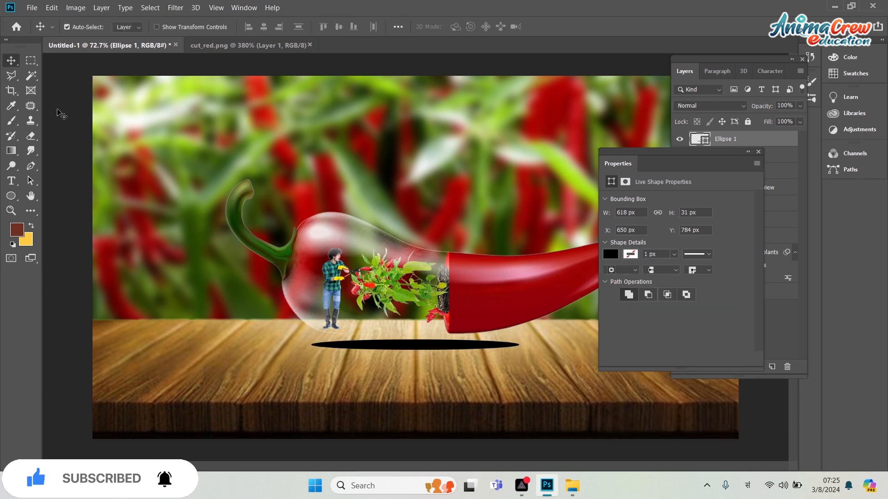
click(759, 152)
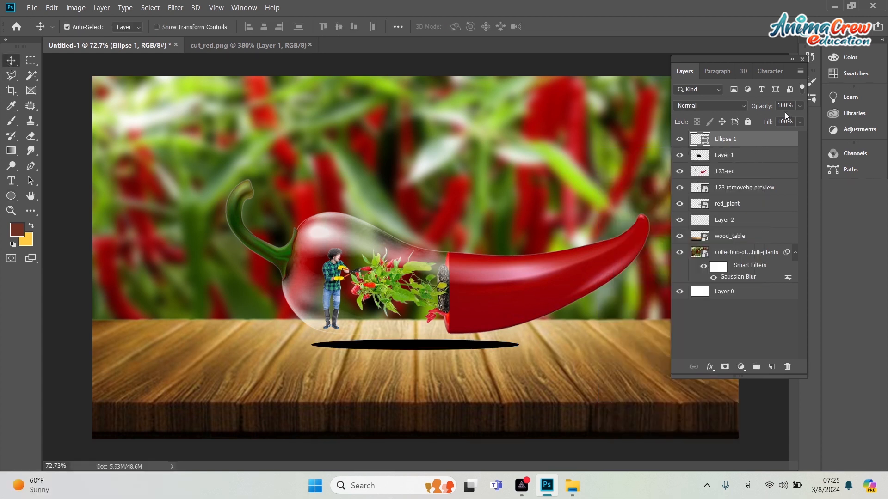
Set the ellipse's opacity to 76%, move its layer below 123-red, and shift it closer under the chilli
click(799, 107)
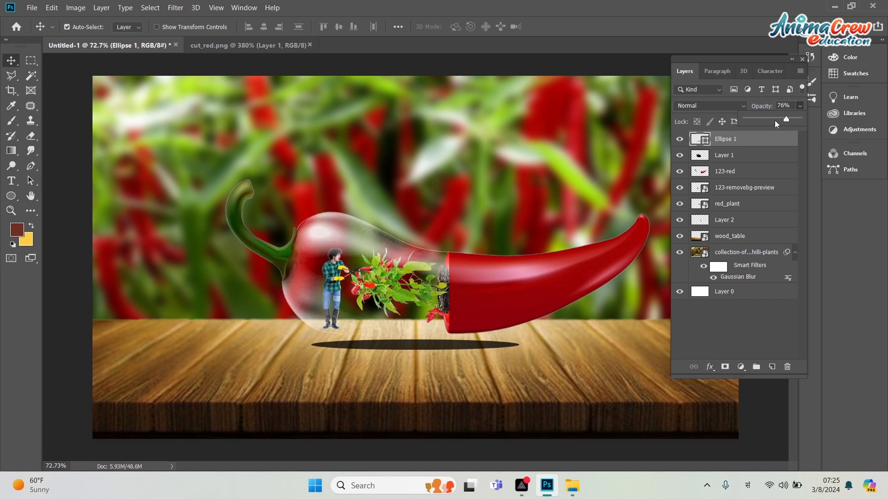
drag(731, 143, 728, 178)
drag(477, 346, 487, 343)
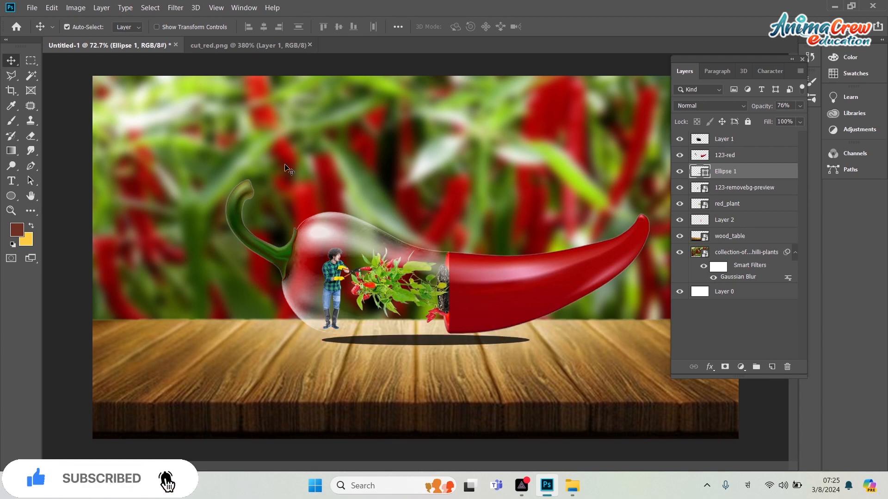
Convert the ellipse to a smart object with a 9.8-pixel Gaussian Blur and move the shadow down 0.250 in
click(176, 10)
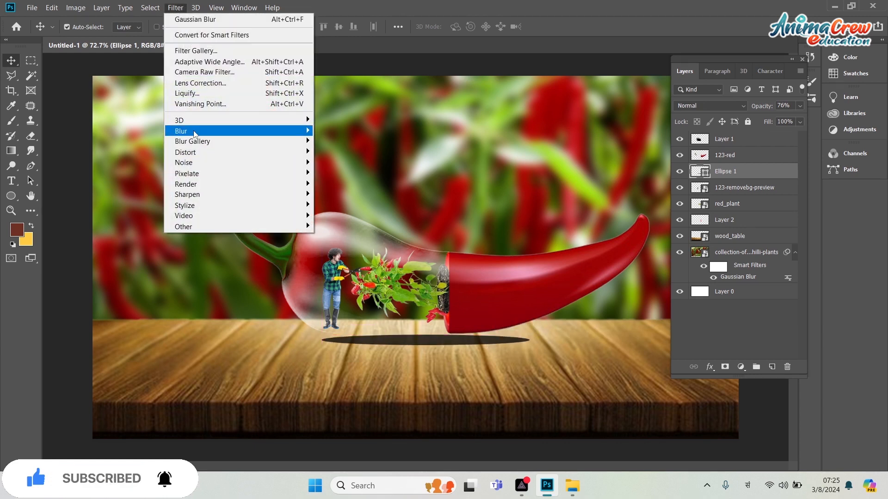
mouse_move(199, 132)
click(342, 182)
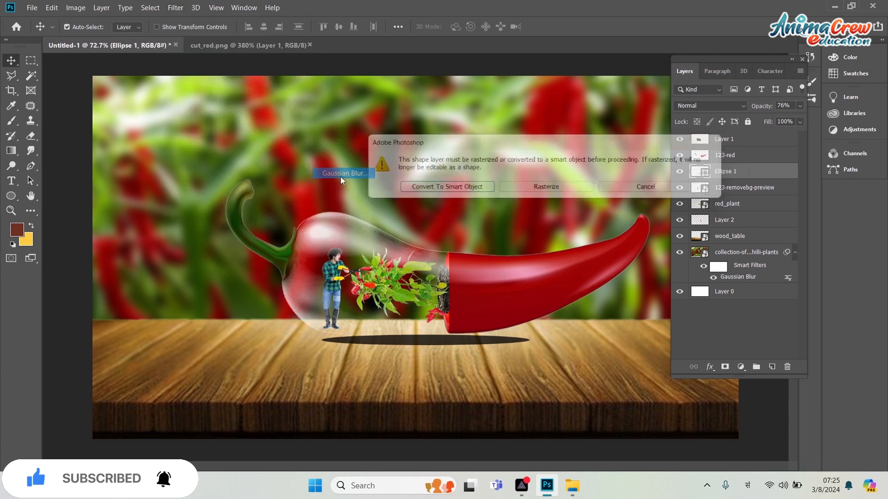
click(467, 188)
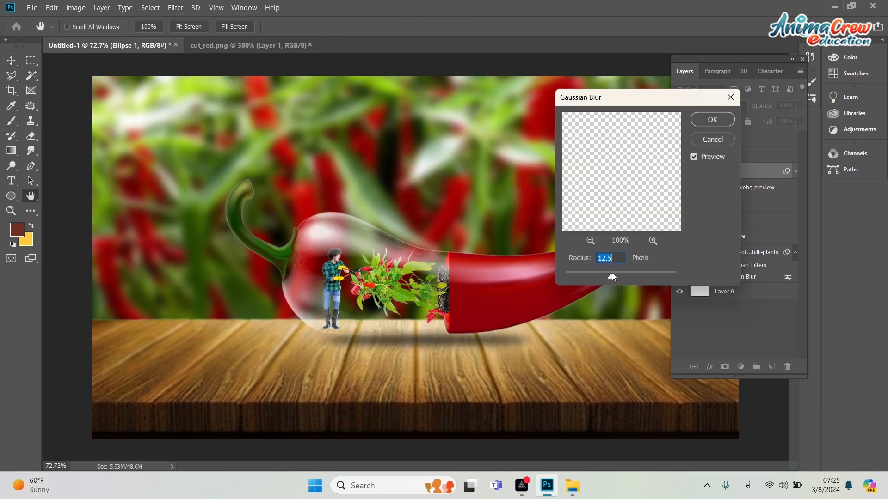
drag(603, 278, 608, 278)
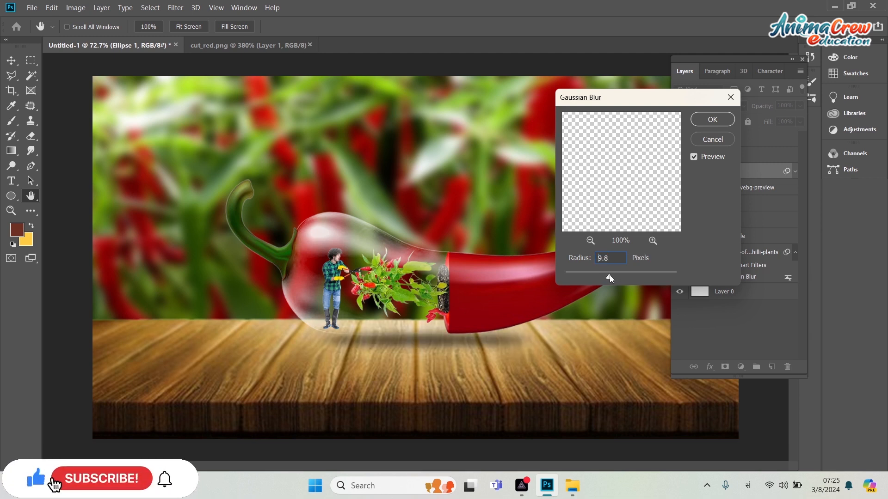
click(709, 126)
key(v)
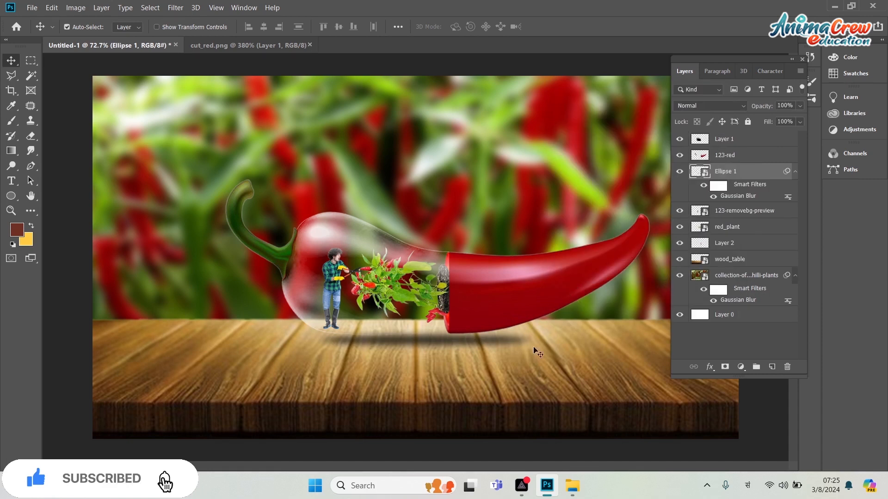
key(shift+Down)
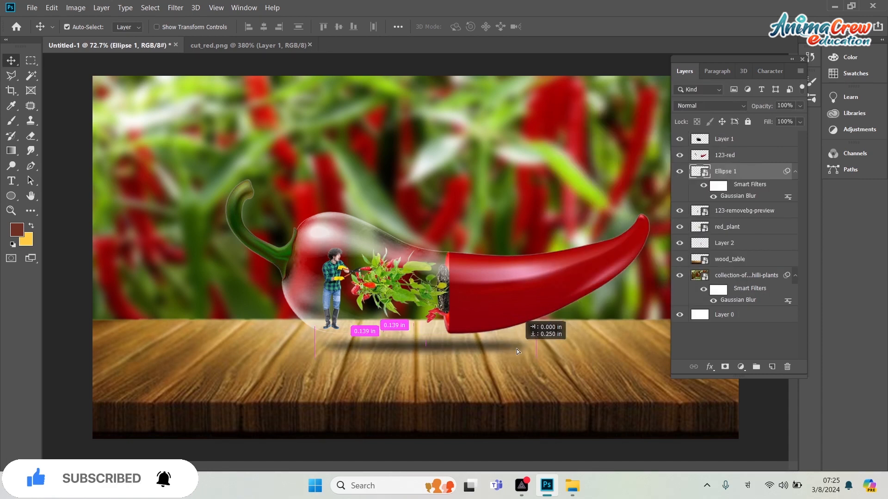
Select the layers from Layer 1 down to the chilli-plants background and stamp them into a new merged layer on top
click(724, 141)
shift+click(732, 276)
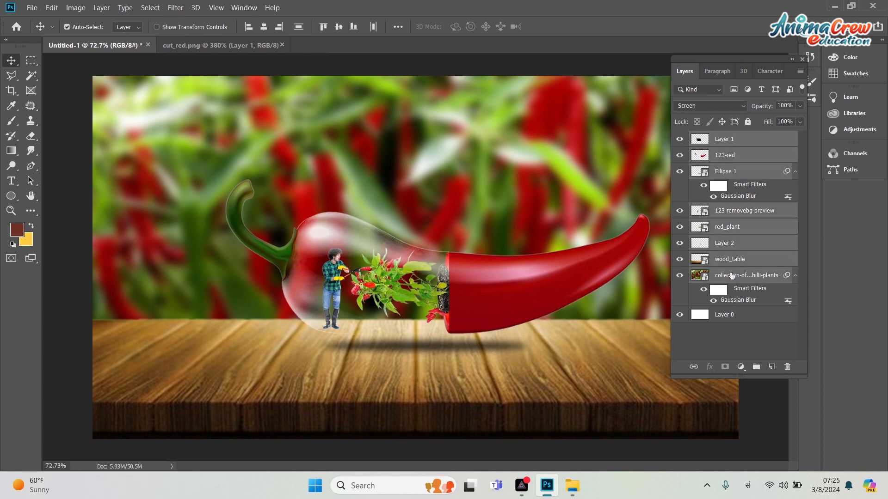
drag(729, 275, 728, 268)
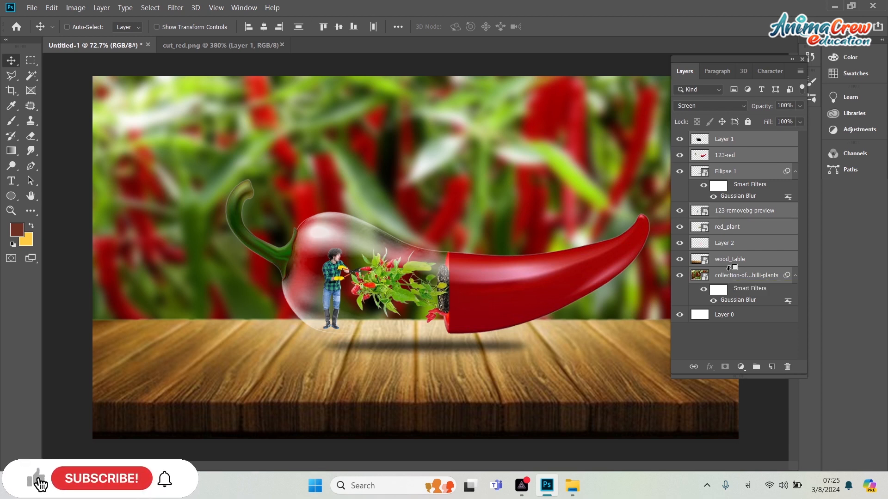
key(ctrl+alt+shift+e)
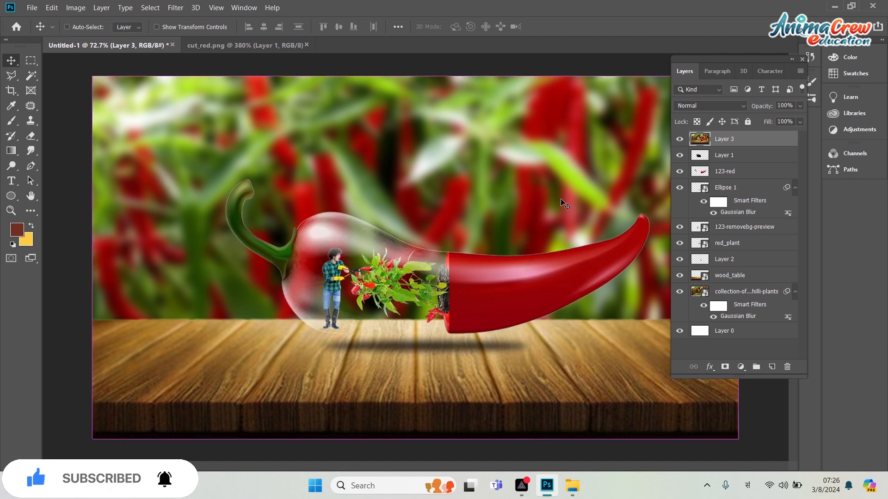
Apply Levels to the merged top layer with the shadow input level at 35 and the midtone at 1.00
click(76, 9)
mouse_move(105, 36)
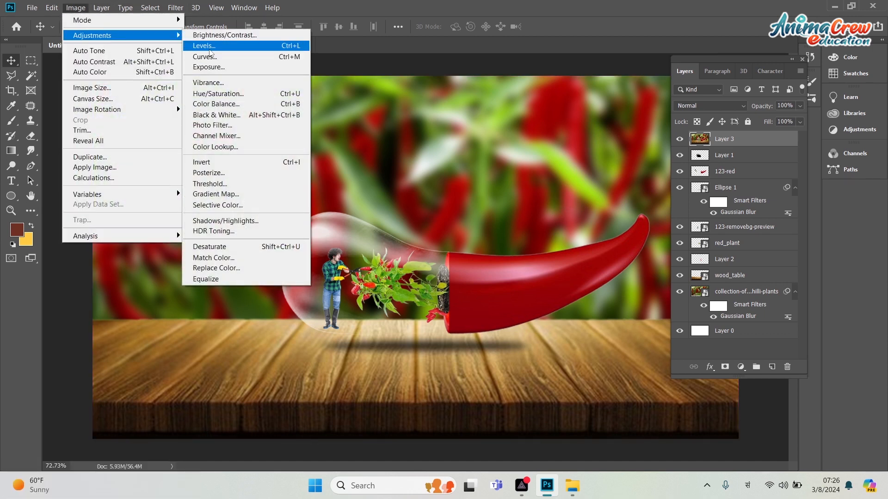
click(204, 46)
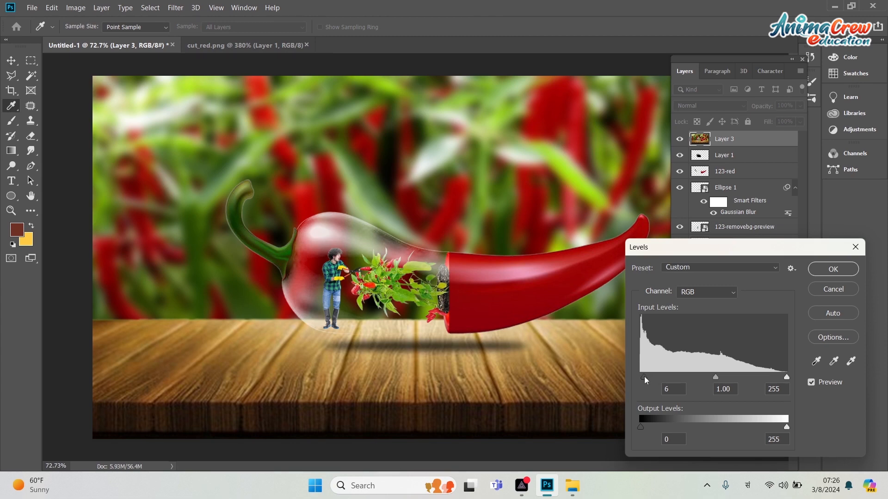
drag(644, 377, 660, 378)
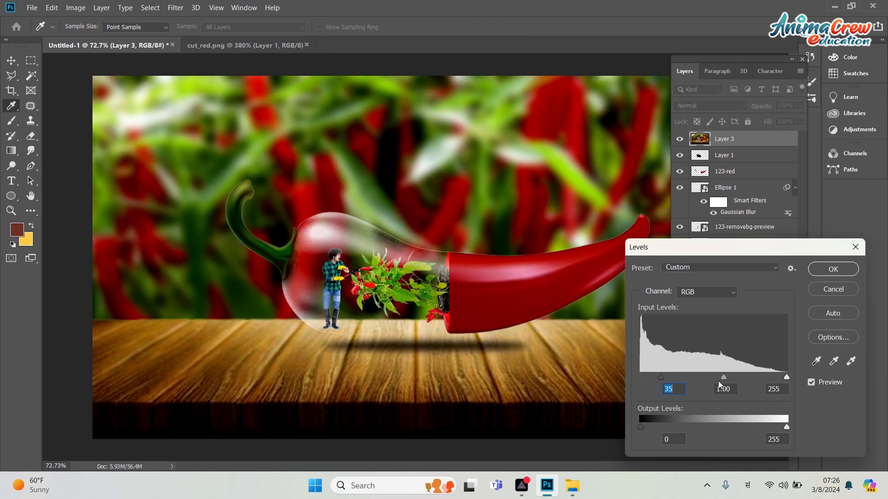
mouse_move(726, 377)
mouse_down()
mouse_move(745, 376)
mouse_move(723, 376)
mouse_up()
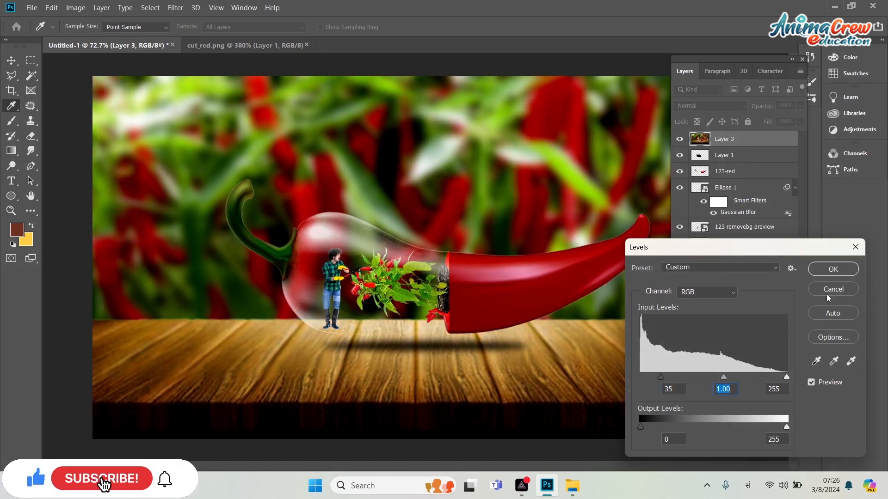
click(833, 269)
Start a Camera Raw Filter on the merged layer with temperature +31, tint +24, exposure -0.40, contrast +47 and texture +42
click(176, 8)
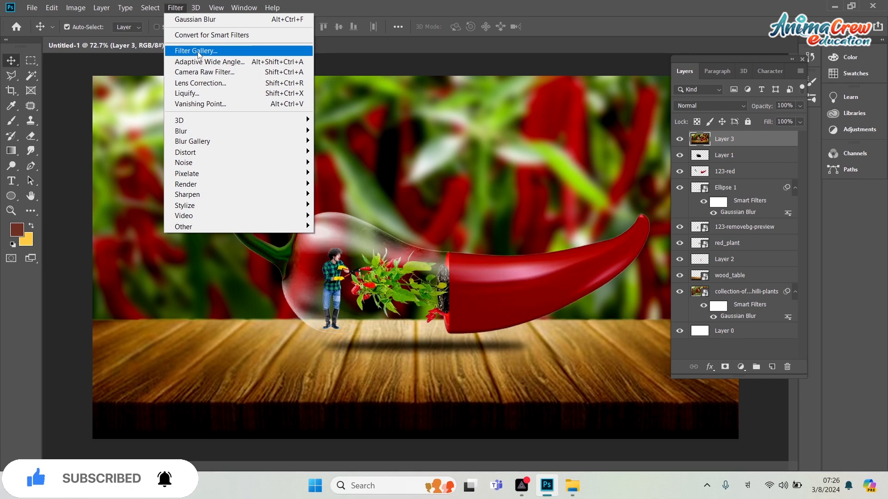
click(204, 73)
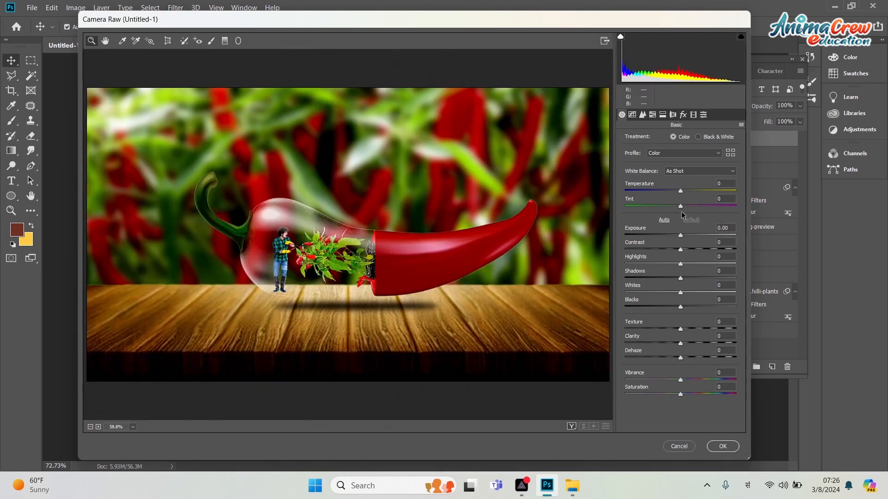
drag(680, 189, 694, 205)
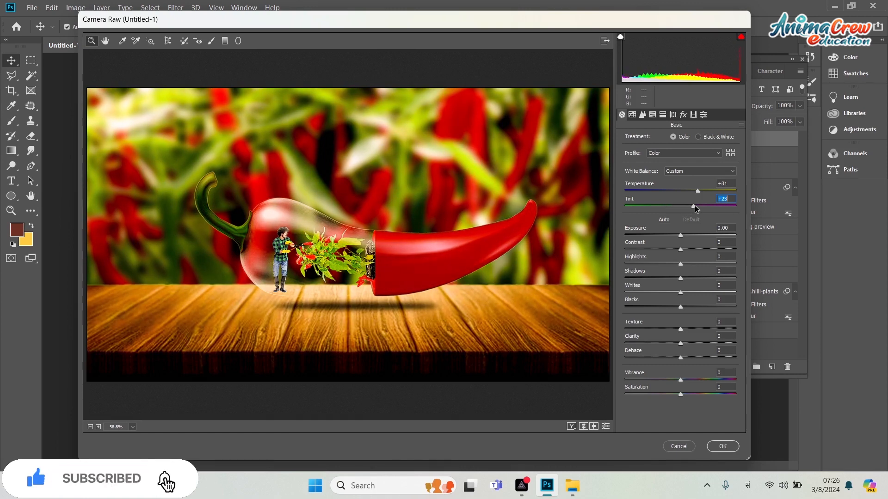
drag(680, 234, 700, 250)
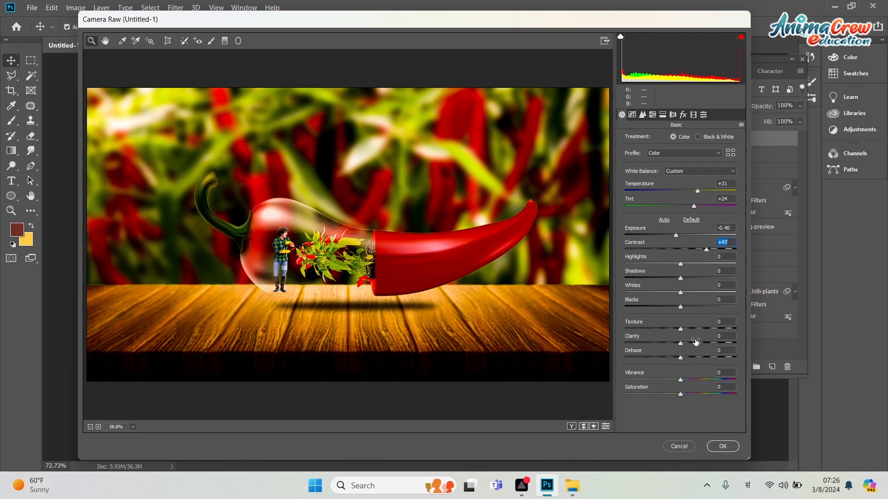
drag(682, 329, 705, 328)
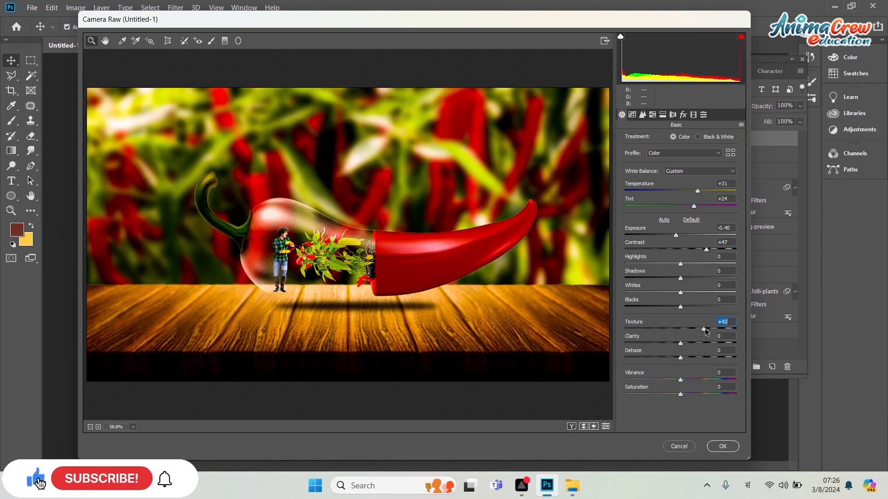
Set the Camera Raw noise reduction to luminance 40, luminance contrast 25 and color 38
click(643, 116)
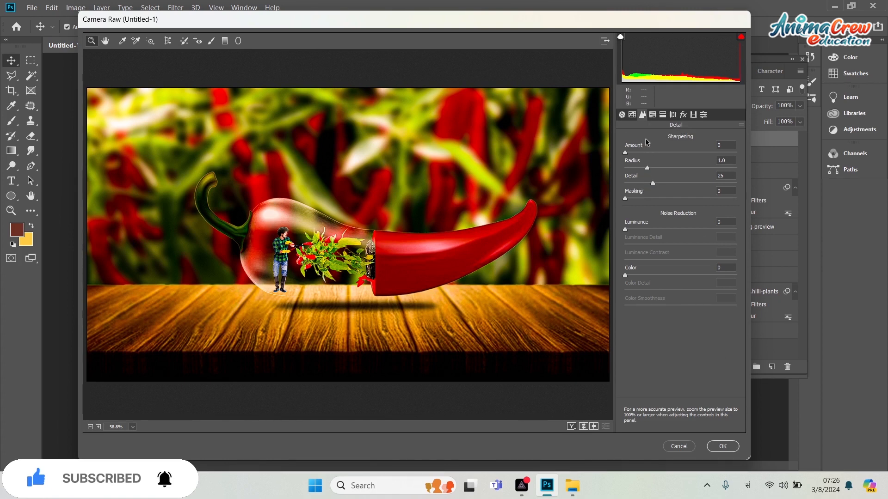
drag(627, 228, 660, 229)
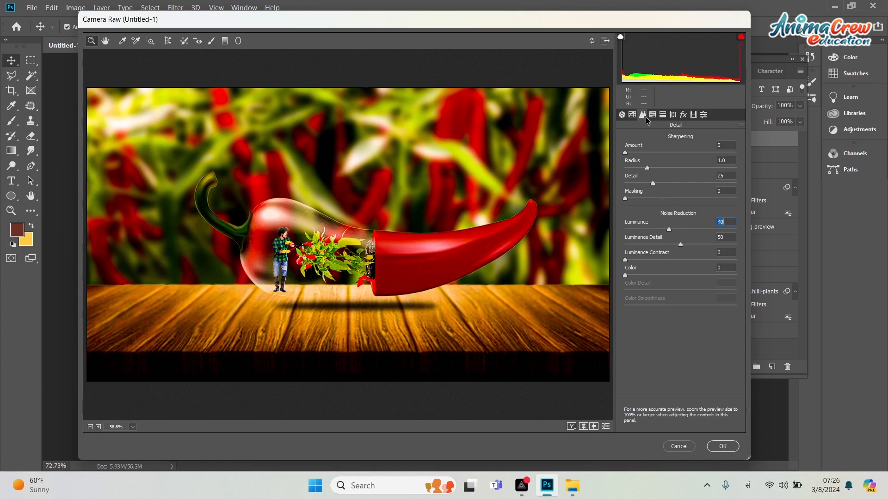
click(662, 115)
click(662, 116)
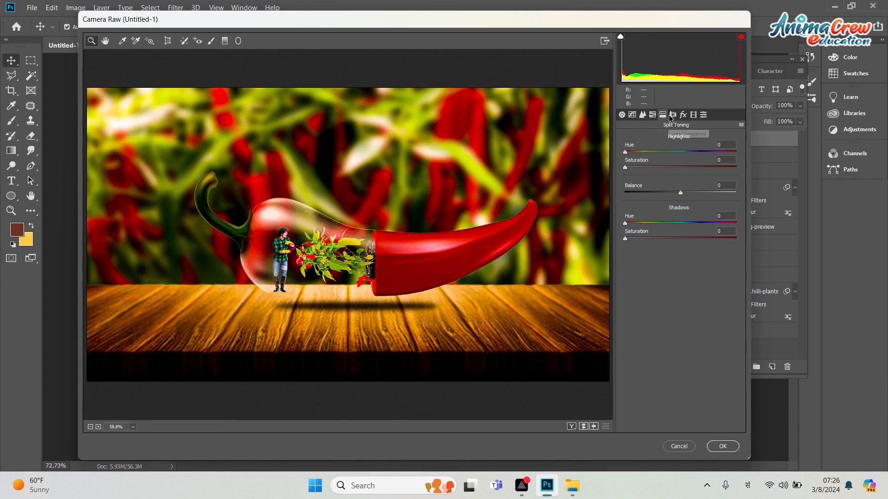
click(671, 116)
click(682, 116)
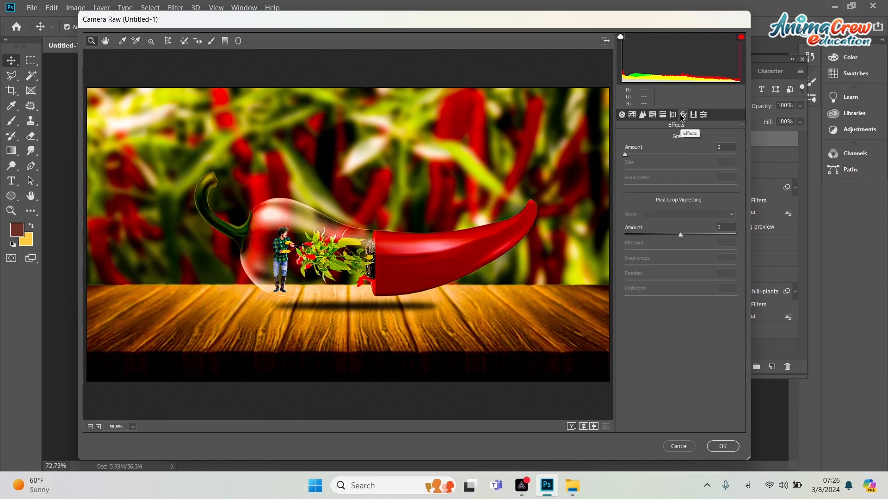
click(622, 115)
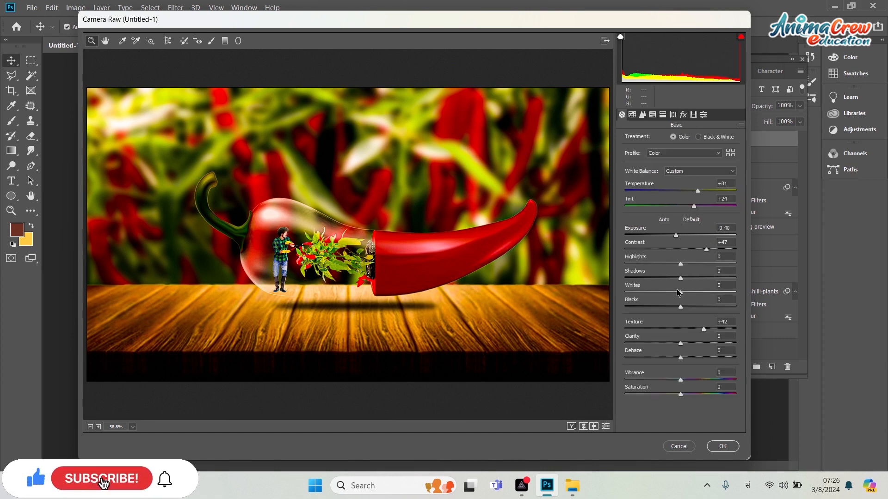
click(641, 116)
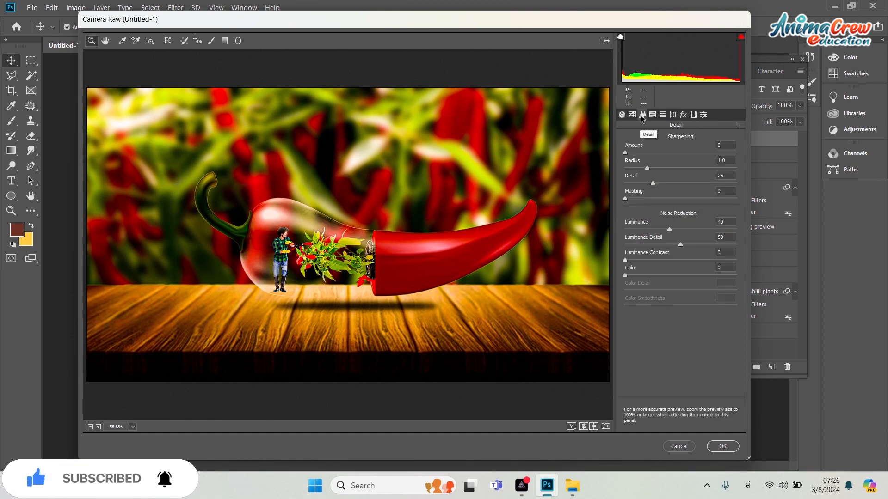
drag(626, 260, 667, 273)
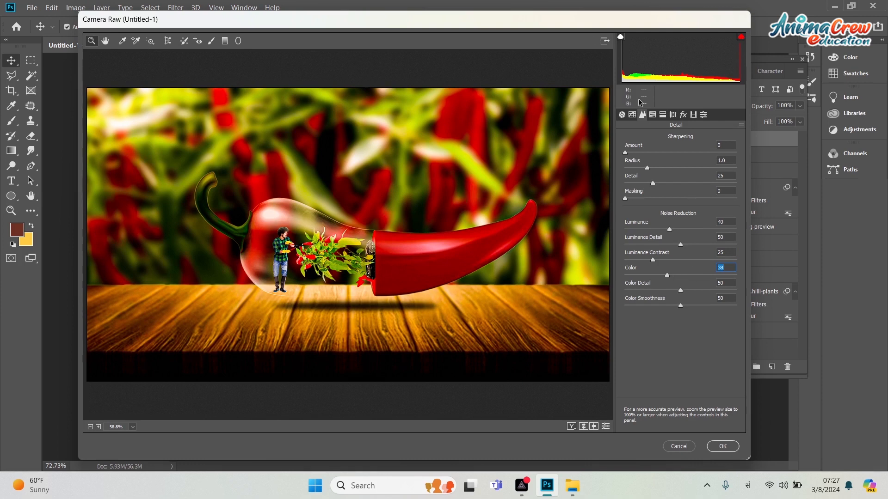
Set the reds hue to -34 and vibrance to -3, and apply the Camera Raw adjustments
click(652, 115)
drag(681, 173, 662, 176)
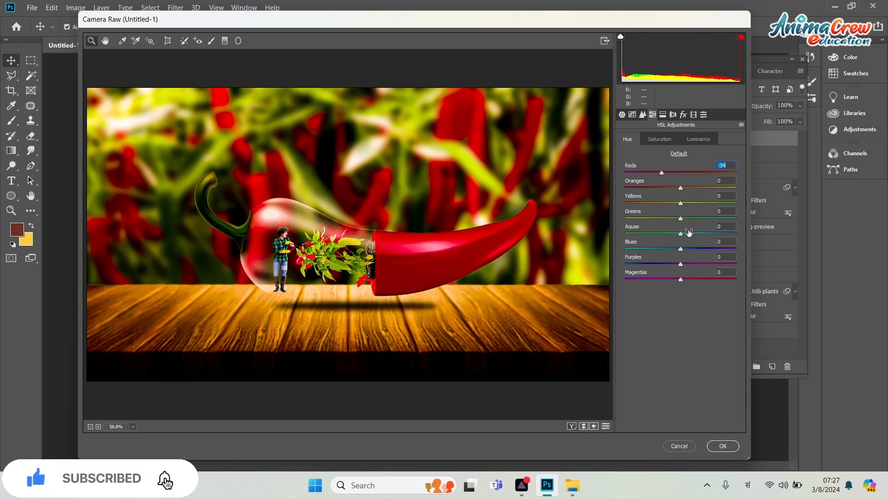
click(621, 115)
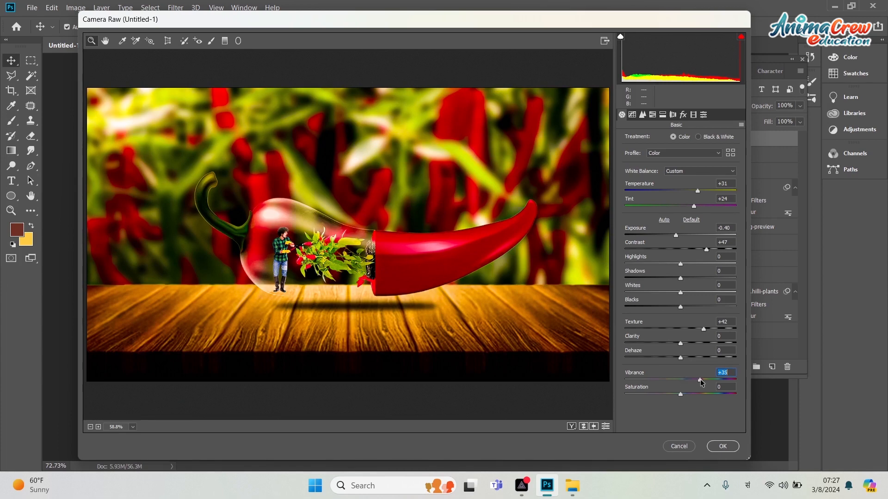
drag(699, 382, 676, 384)
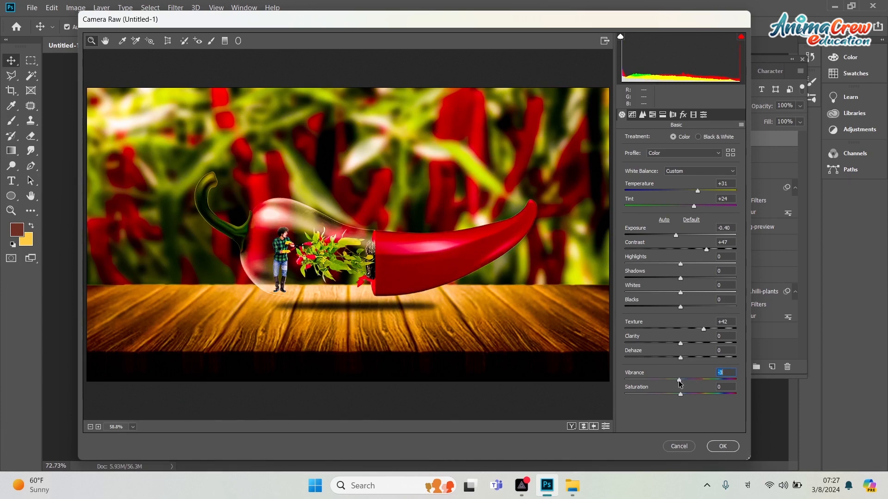
click(721, 449)
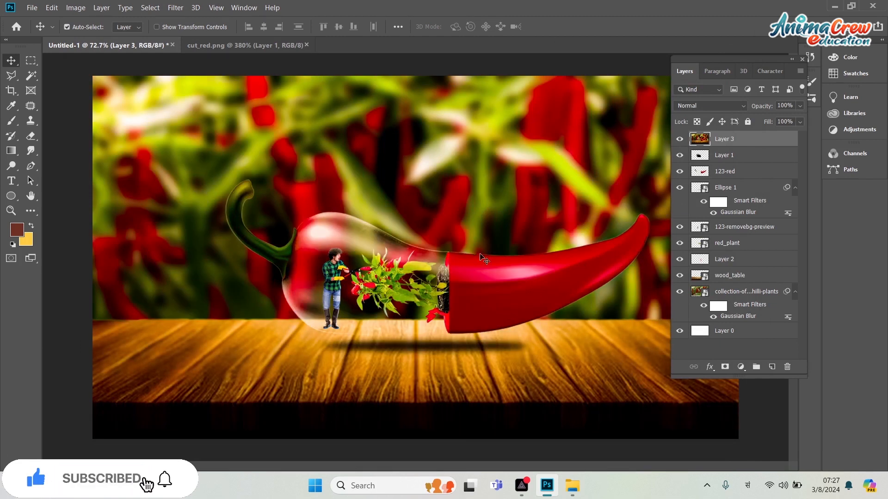
Collapse and move aside the floating layers panel, hide the interface panels, and inspect the finished chilli composite up close
scroll(479, 262, down, 1)
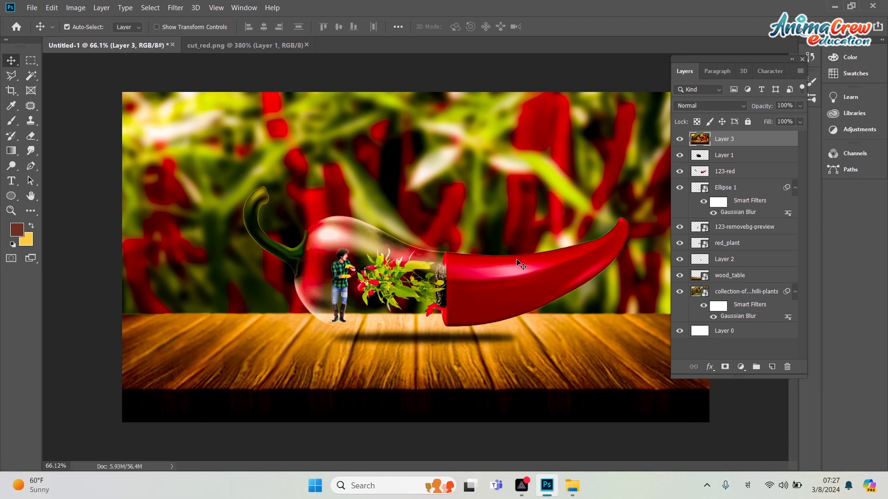
click(794, 61)
drag(701, 63, 758, 66)
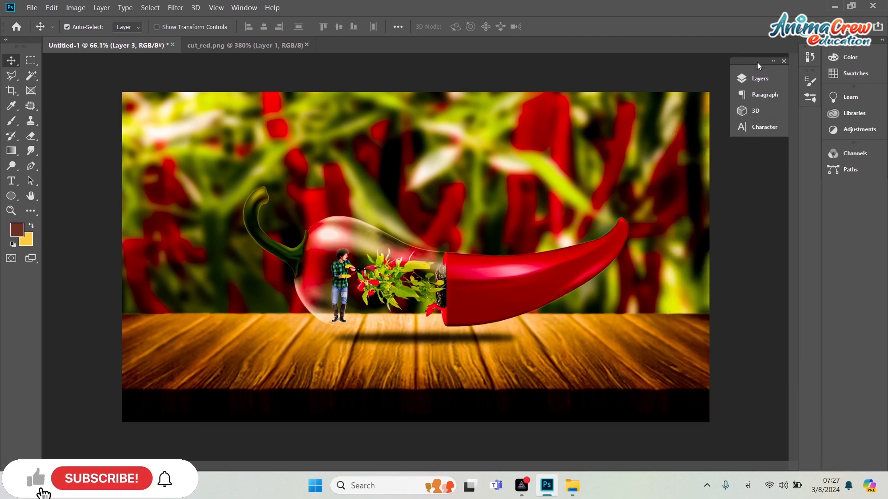
key(Tab)
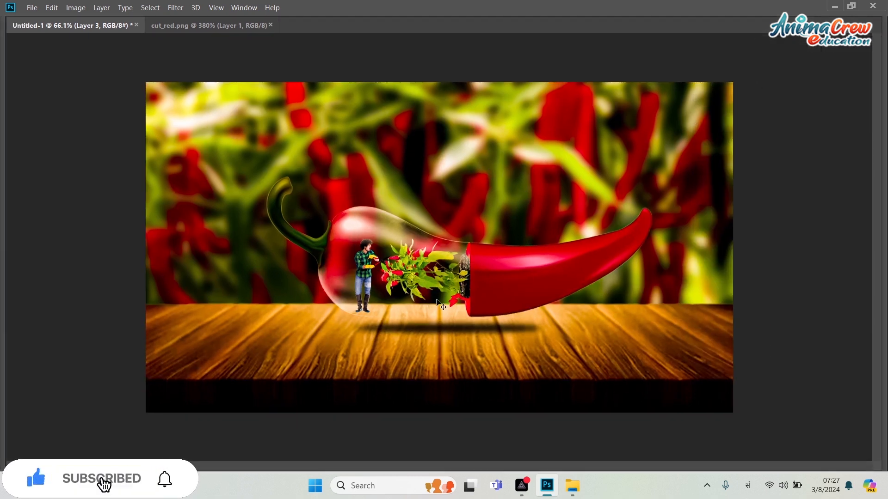
scroll(422, 281, up, 3)
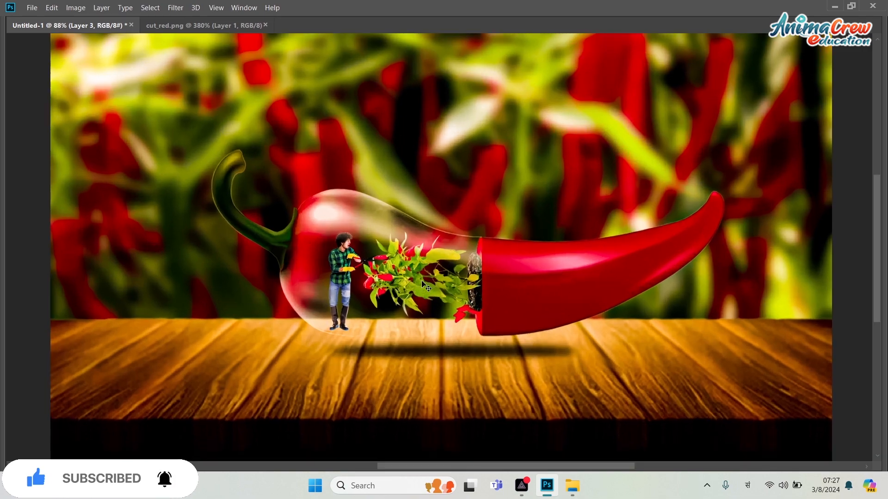